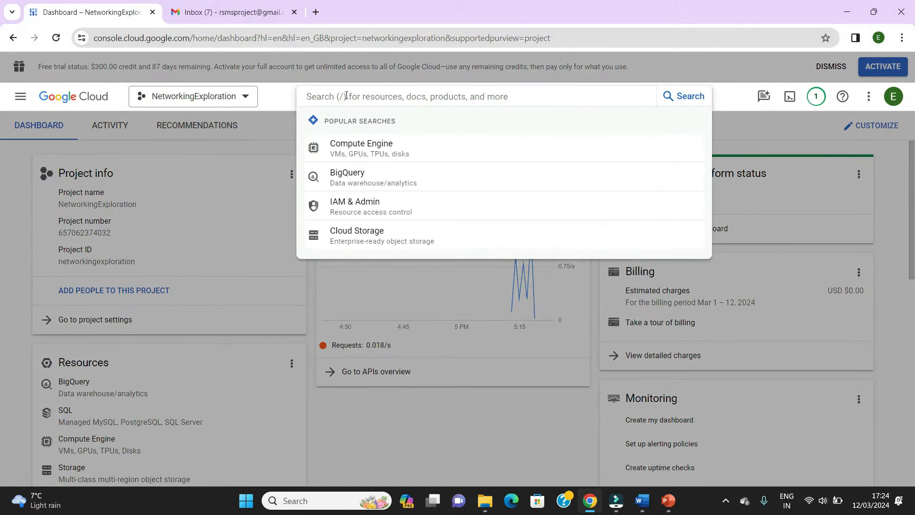
- Find the project's VPC networks and examine the default network's overview and subnets
text(vpc)
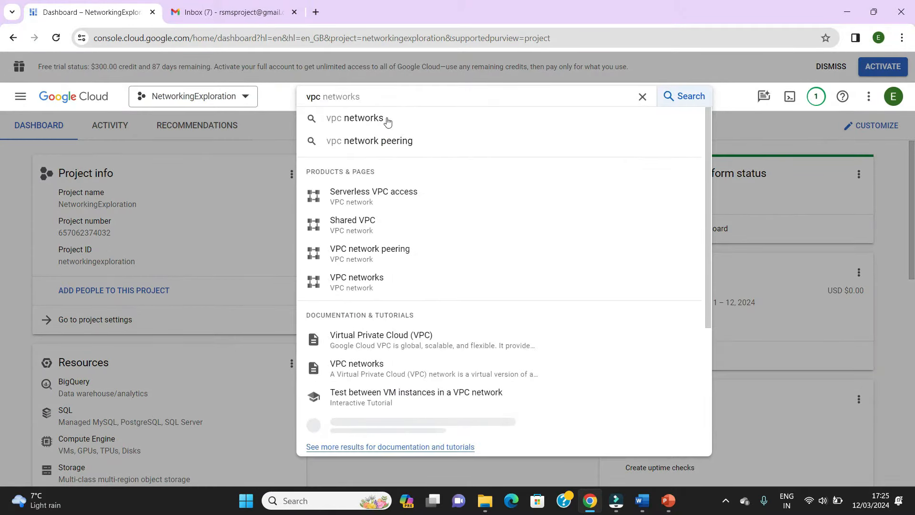
click(362, 292)
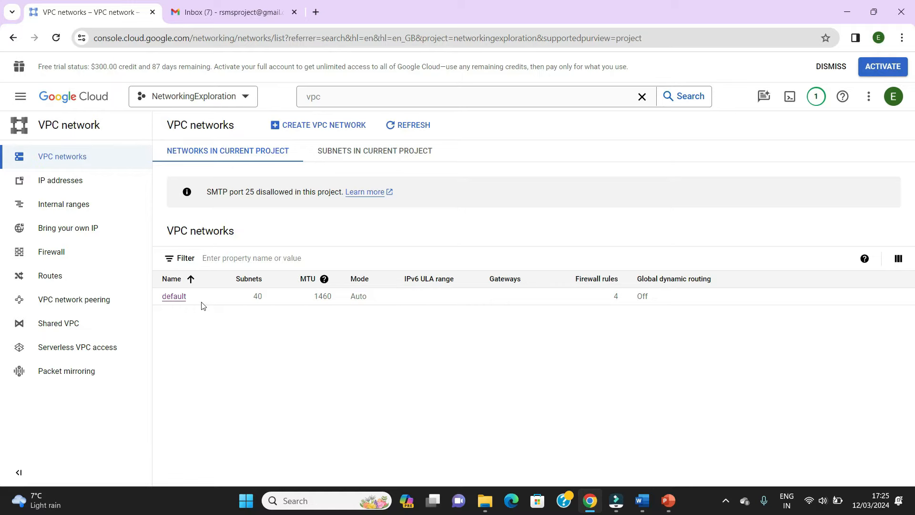
click(174, 297)
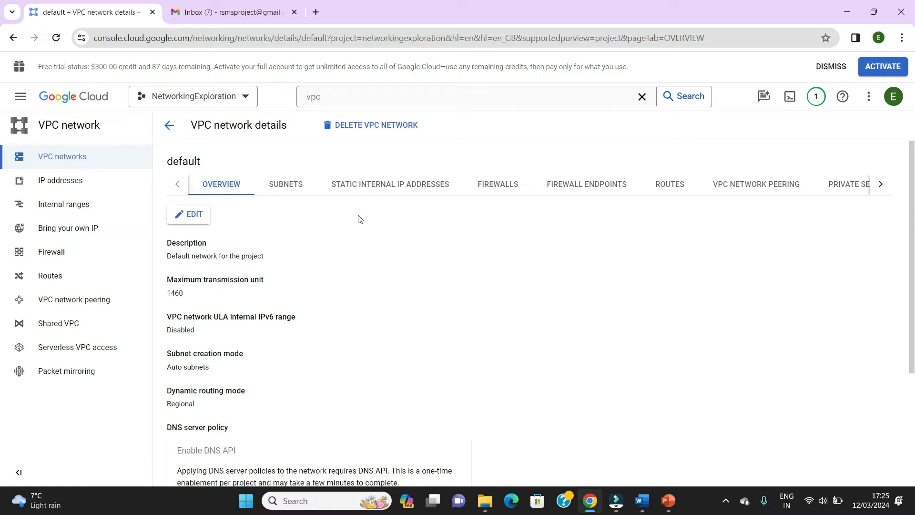
scroll(341, 257, down, 3)
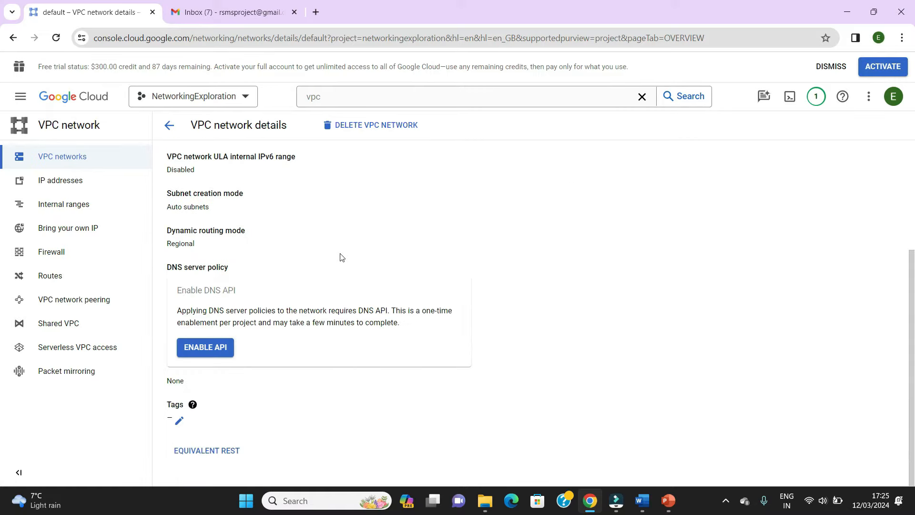
scroll(341, 258, up, 3)
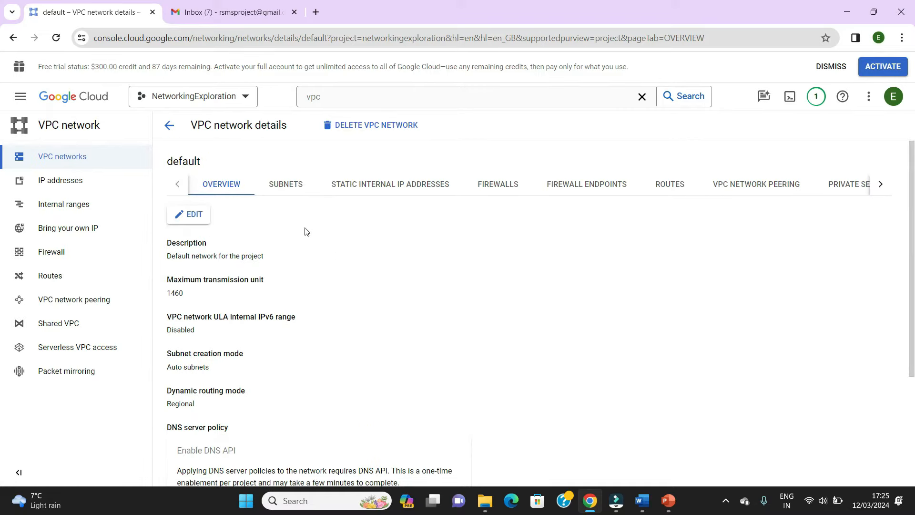
click(287, 184)
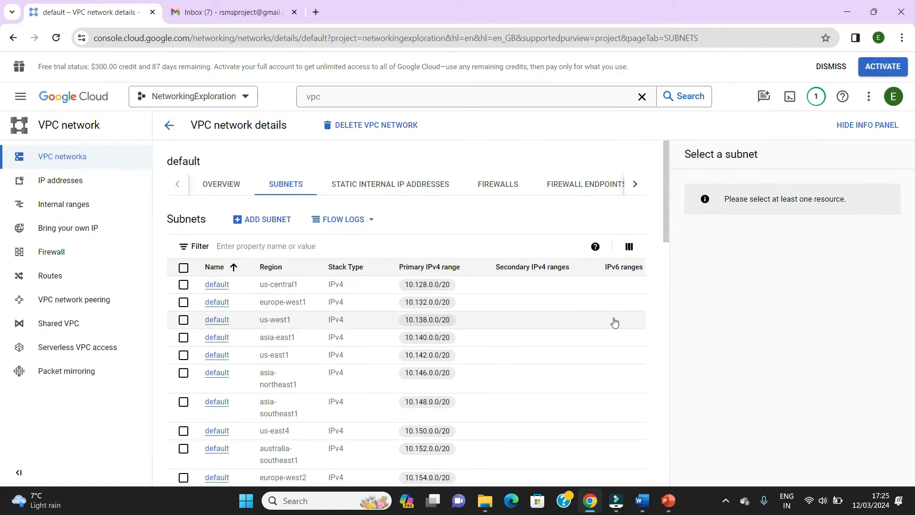
- View the effective routes for the default network in the southamerica-east1 (São Paulo) region
click(54, 279)
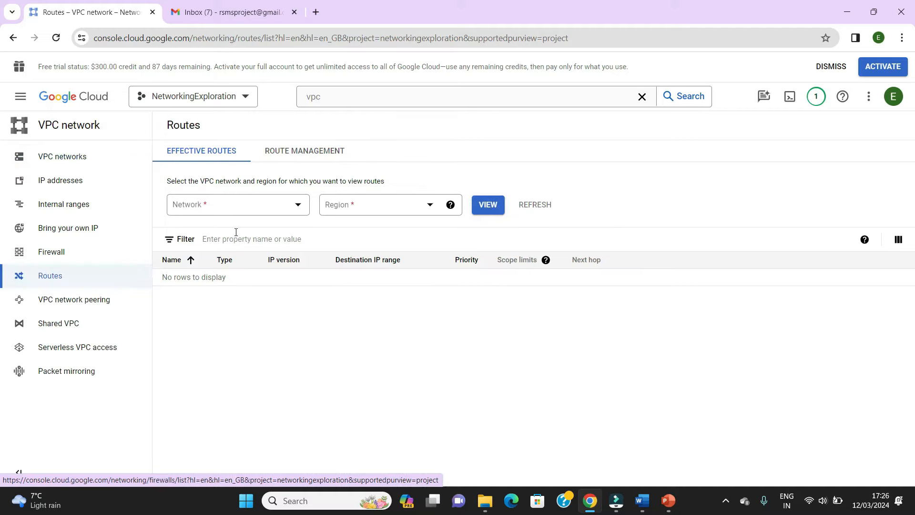
click(294, 209)
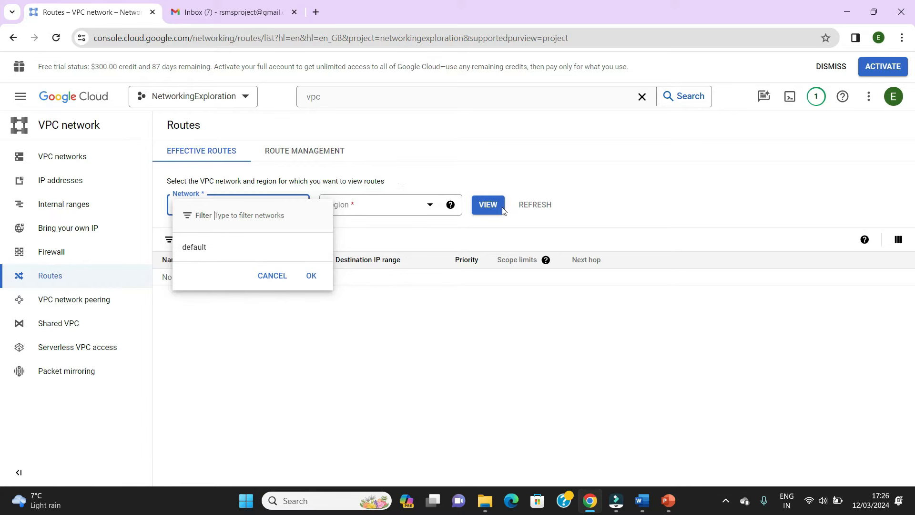
click(195, 252)
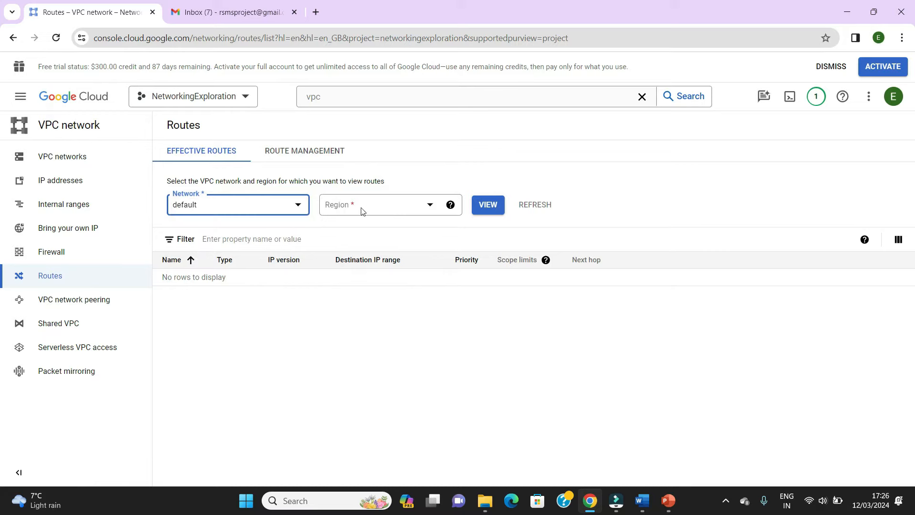
click(389, 208)
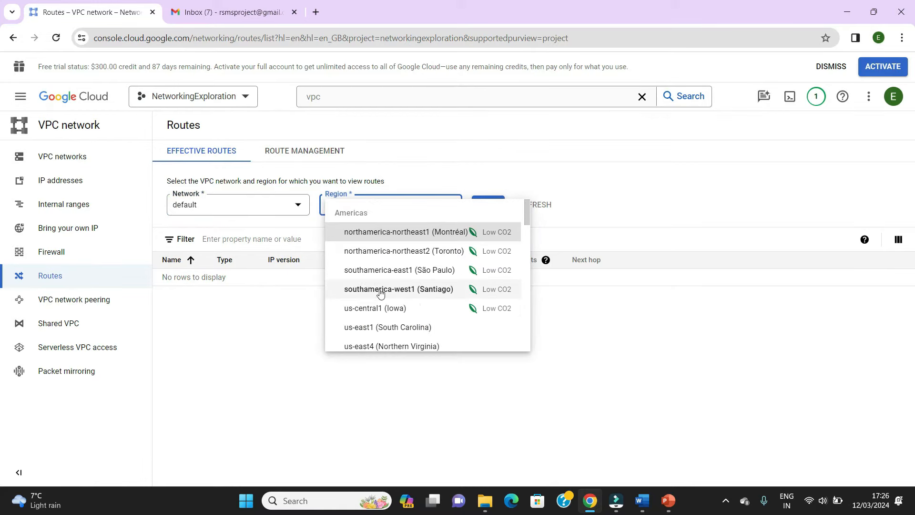
click(380, 269)
click(482, 213)
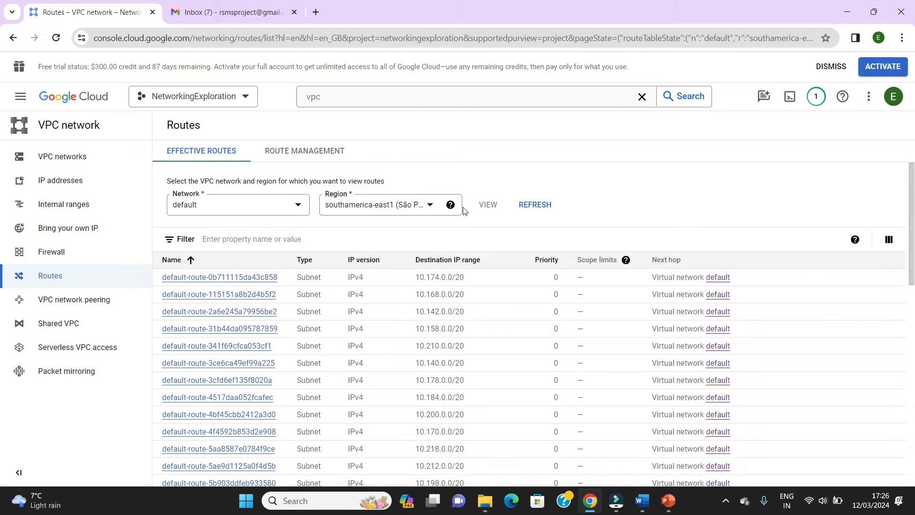
- Open the firewall policies, dismiss the page-move notice and examine the default network's VPC firewall rules
click(45, 253)
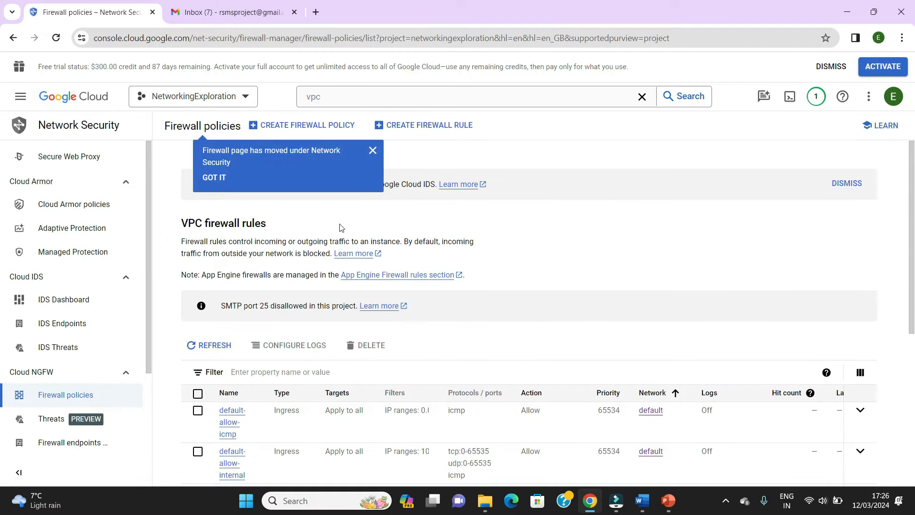
click(373, 150)
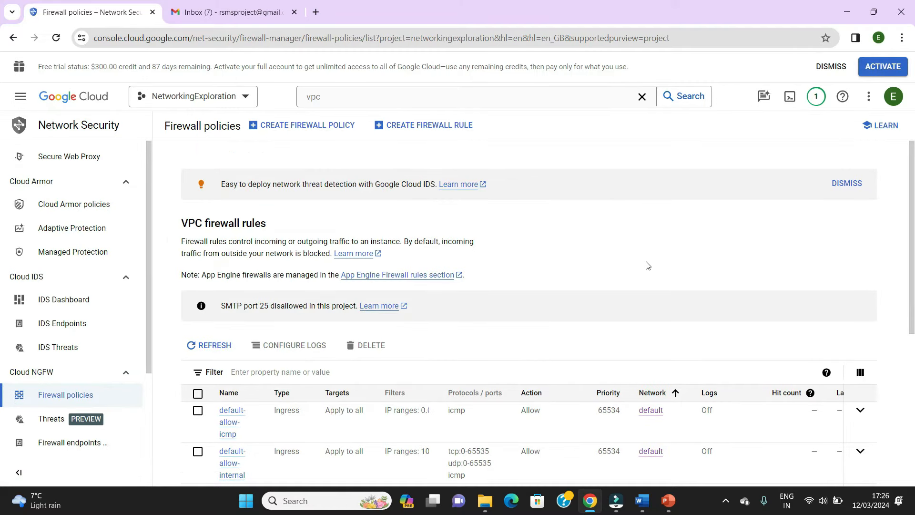
scroll(904, 305, down, 3)
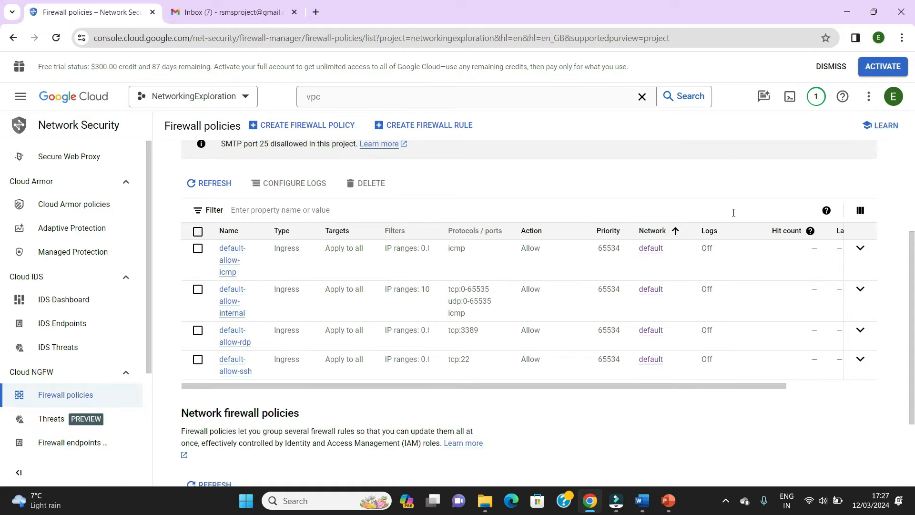
- Return to the VPC networks and delete the default network, including its subnetworks, routes and firewall rules
click(344, 101)
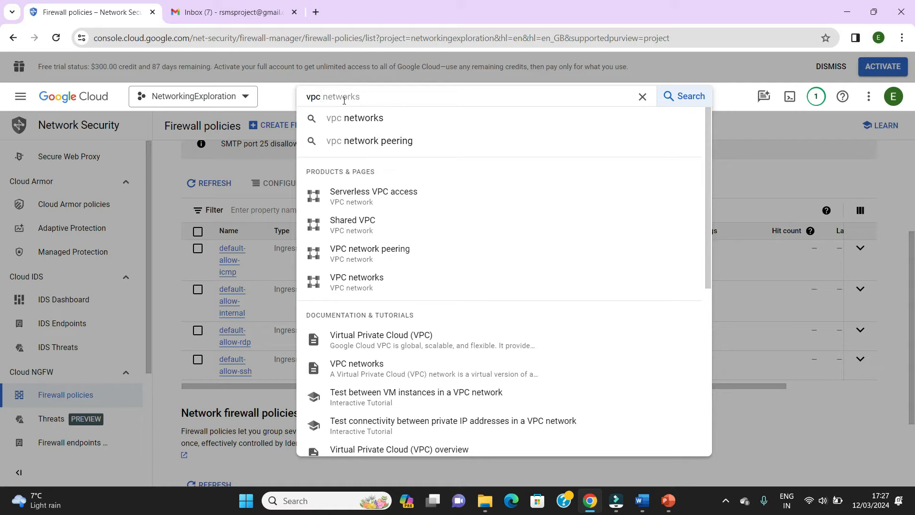
click(361, 281)
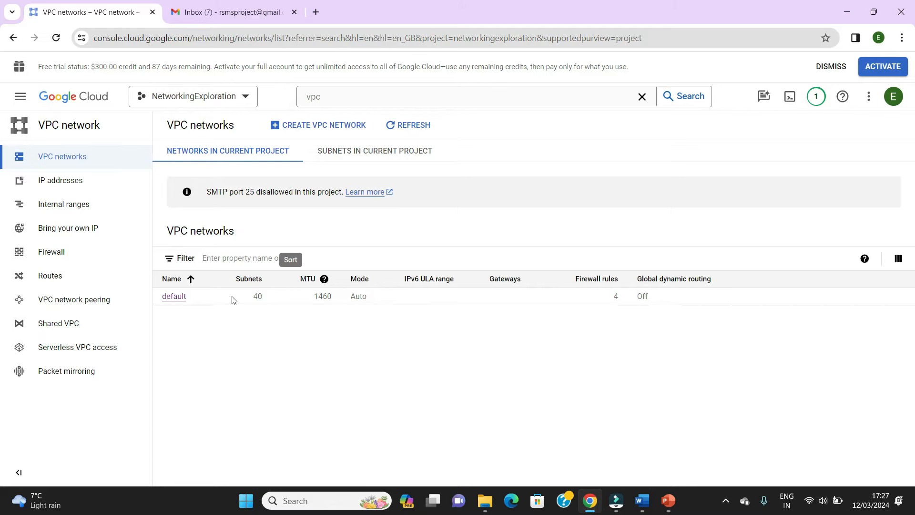
click(173, 297)
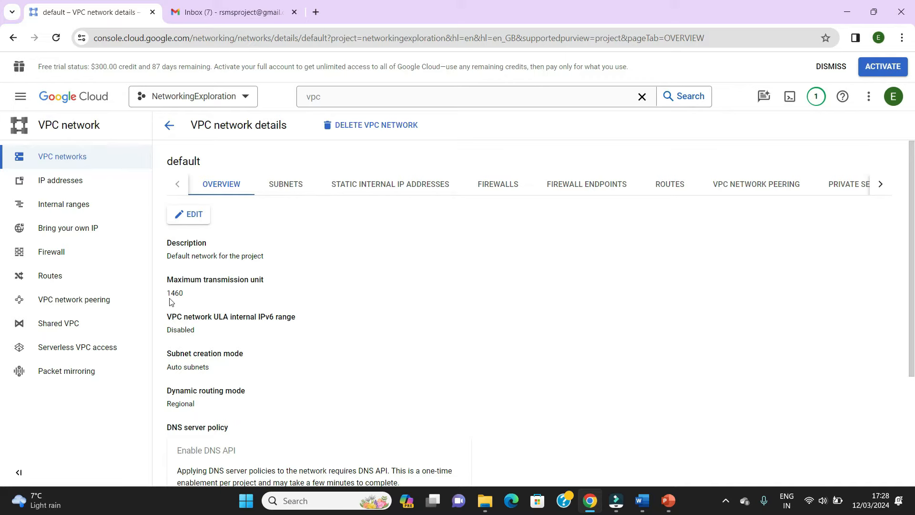
click(360, 125)
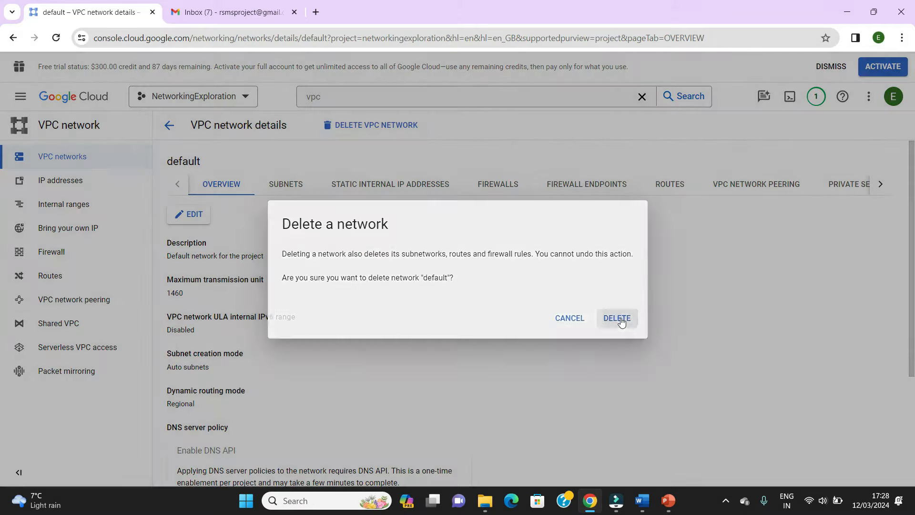
click(619, 320)
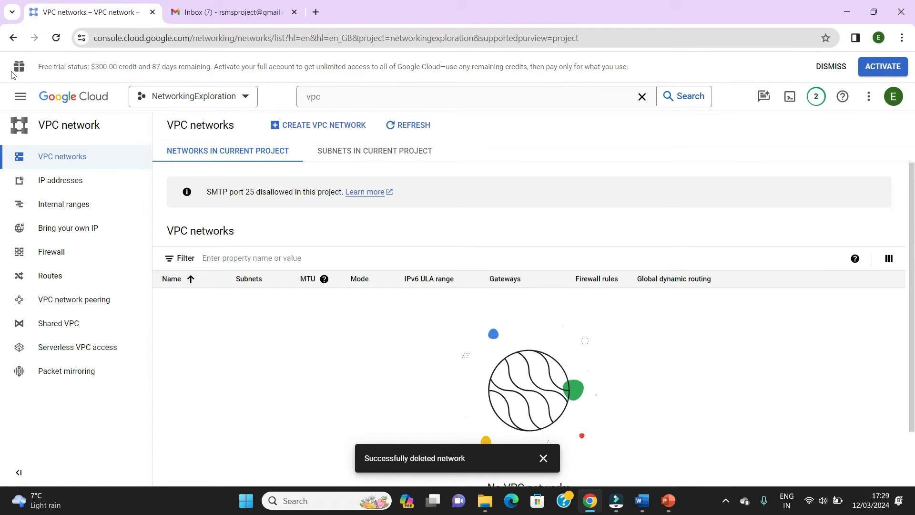
- Go to the Compute Engine VM instances and start creating a new instance
click(22, 99)
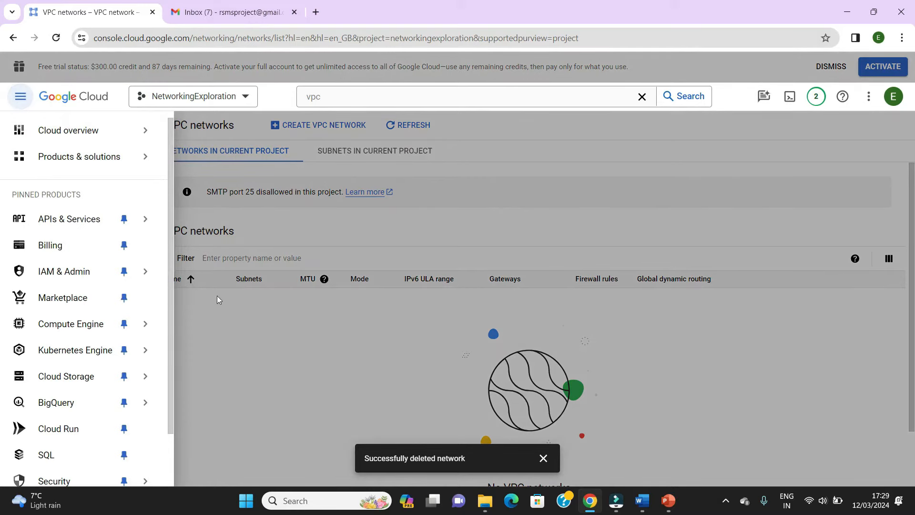
mouse_move(151, 329)
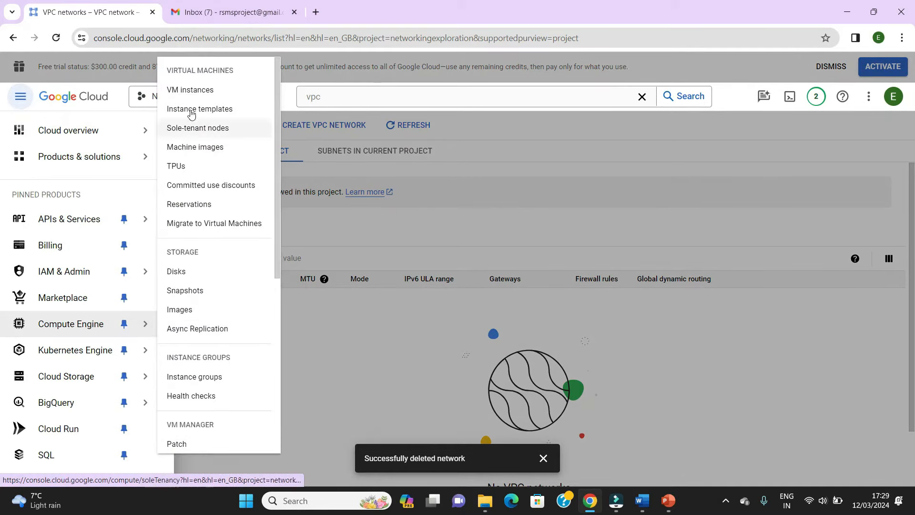
click(187, 90)
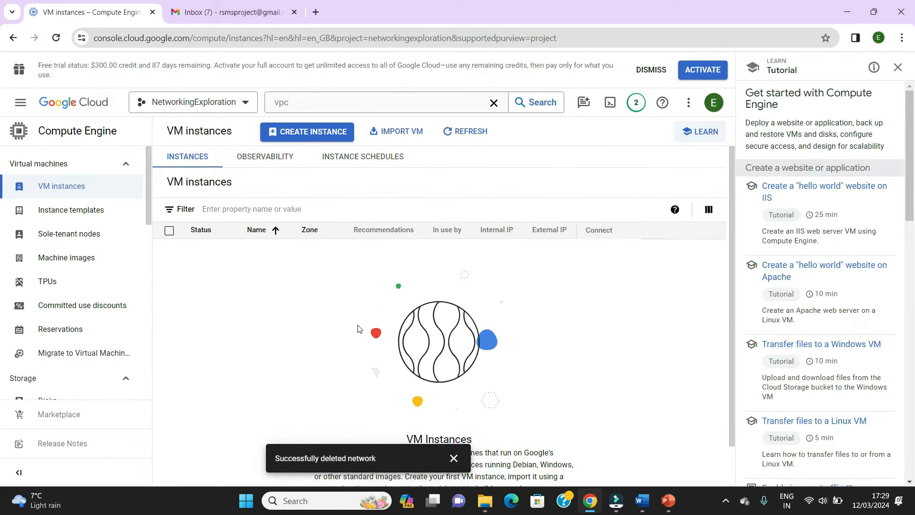
click(309, 138)
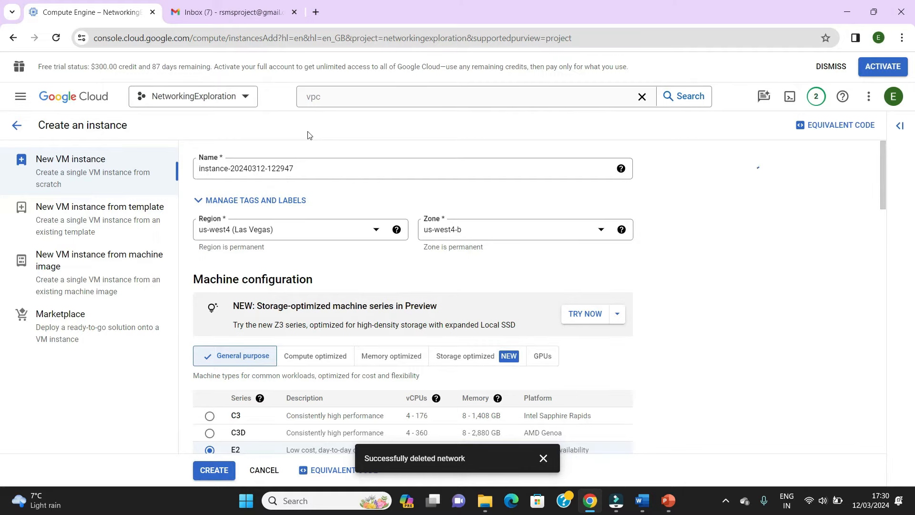
- Review the machine, boot disk and access settings and try to create the VM instance with the defaults
scroll(402, 205, down, 2)
scroll(402, 202, down, 5)
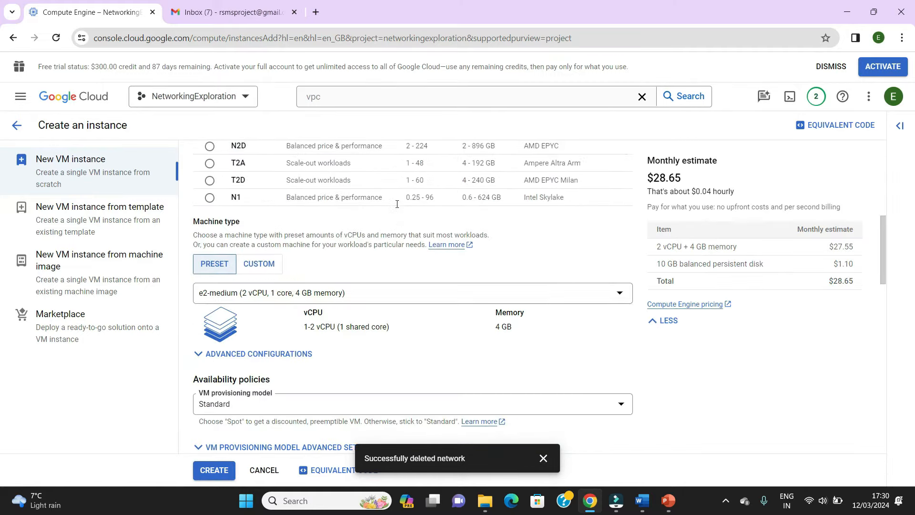
scroll(298, 215, up, 3)
scroll(299, 215, down, 5)
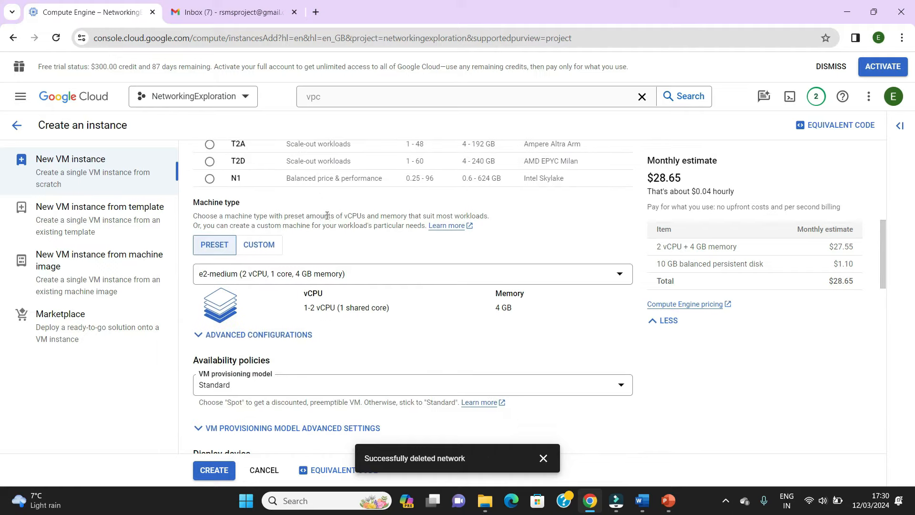
scroll(348, 238, down, 1)
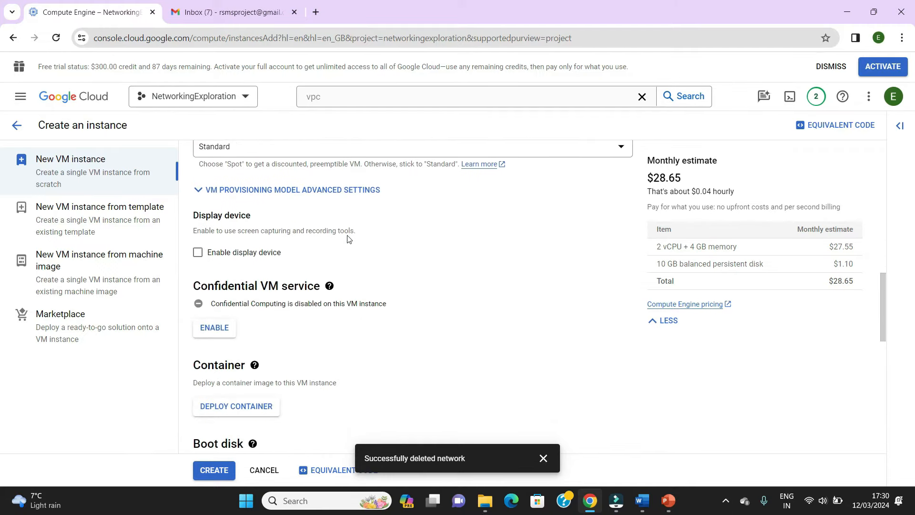
scroll(348, 239, down, 4)
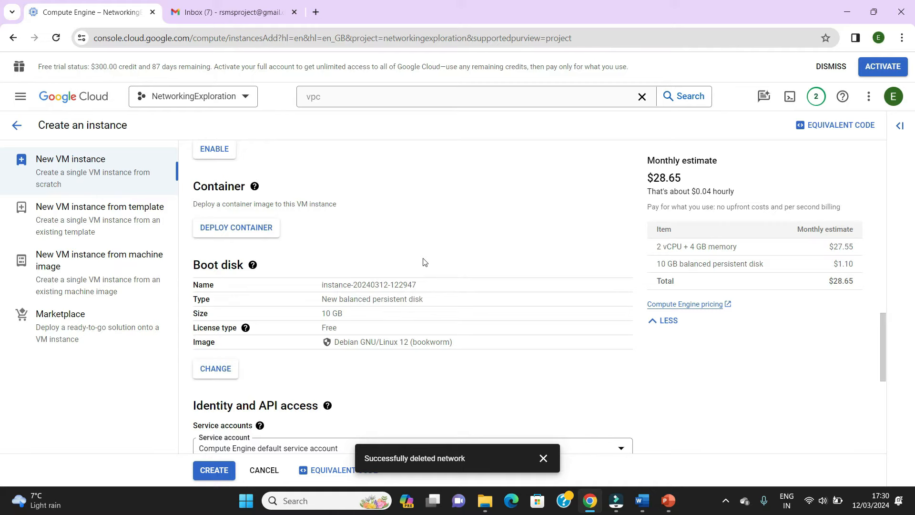
scroll(424, 261, down, 3)
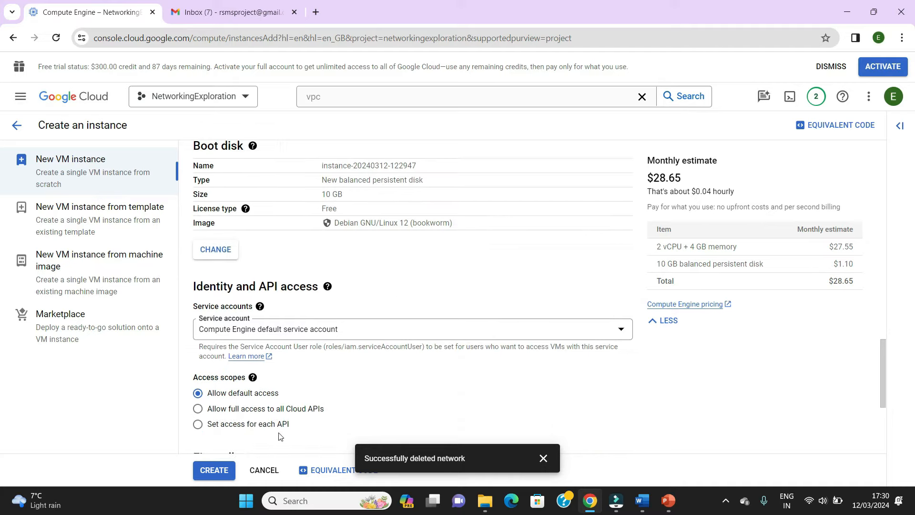
click(214, 469)
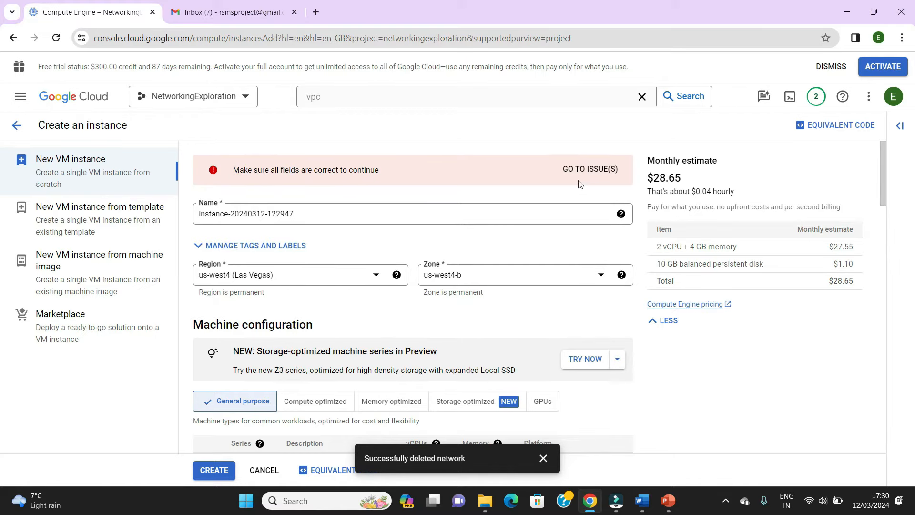
- Go to the form's flagged issue and examine the network, subnetwork and IP settings of the network interface
click(586, 170)
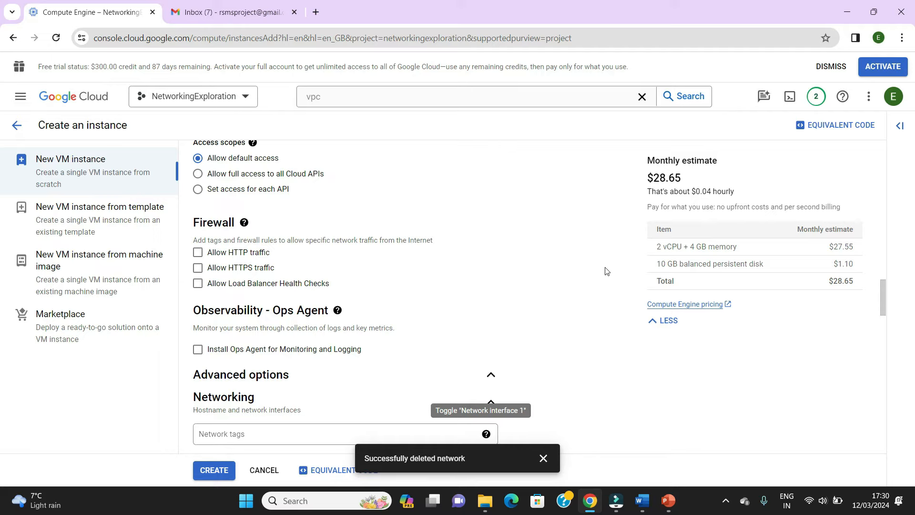
click(725, 501)
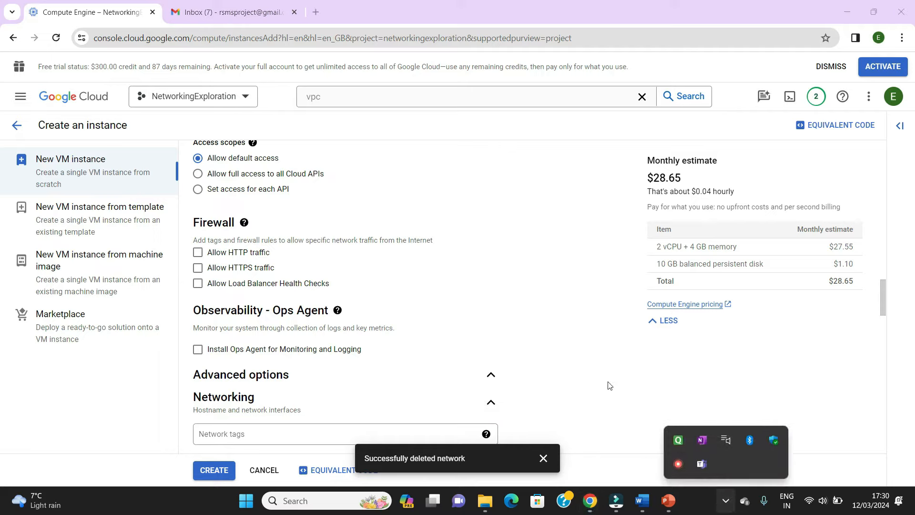
click(591, 330)
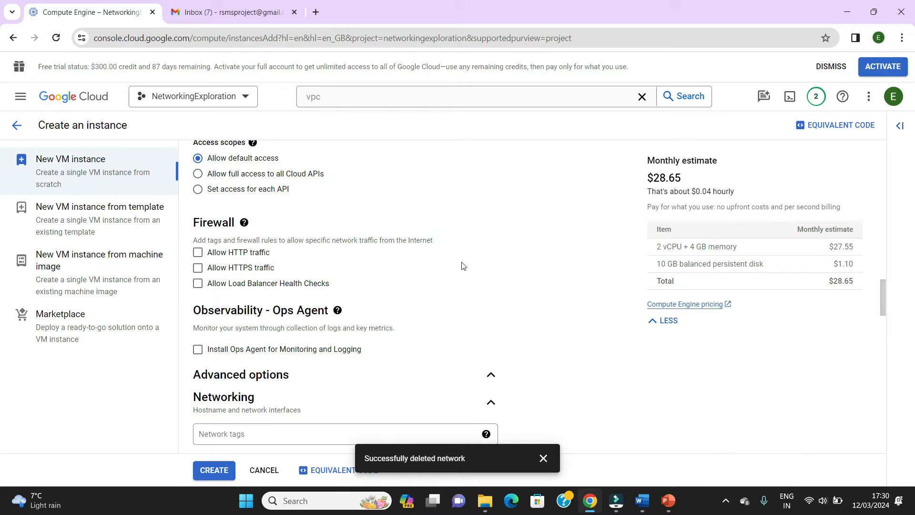
scroll(462, 265, down, 8)
scroll(463, 261, down, 4)
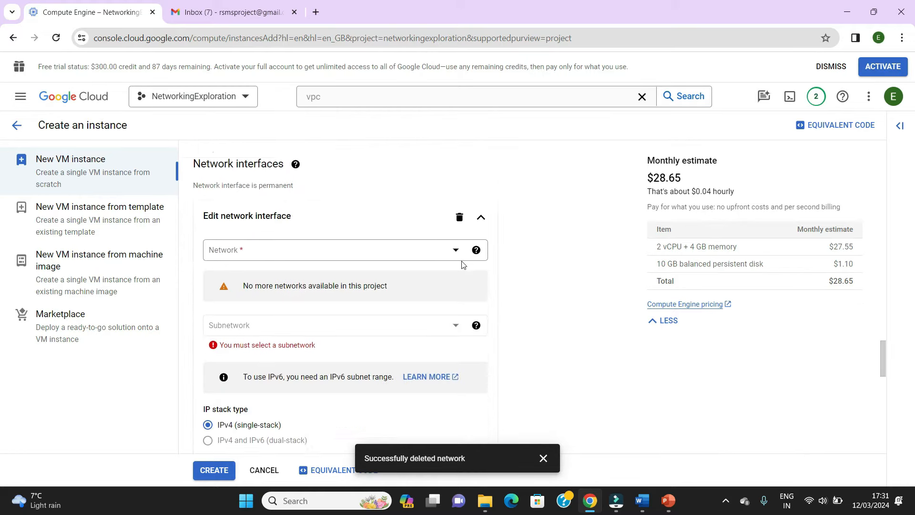
click(269, 220)
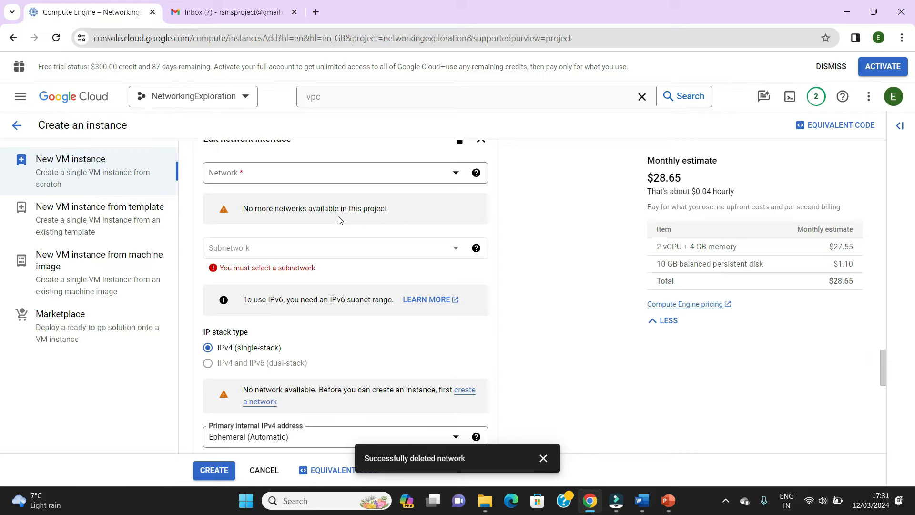
scroll(339, 219, up, 1)
scroll(337, 266, down, 3)
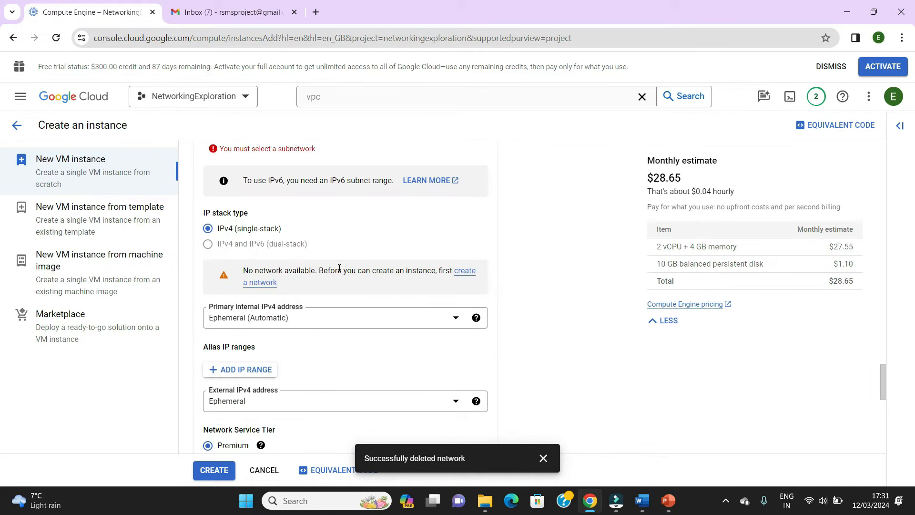
- Check which networks are offered for the new instance's network interface
scroll(340, 268, up, 4)
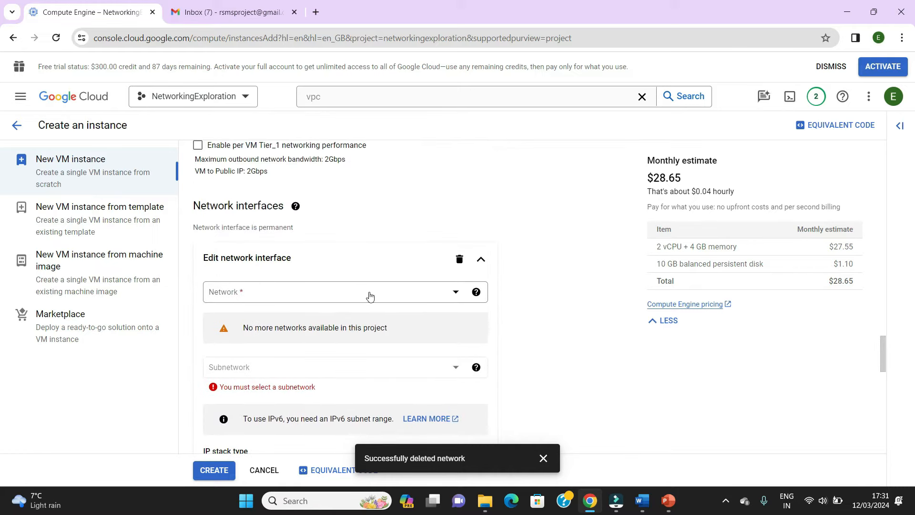
click(454, 294)
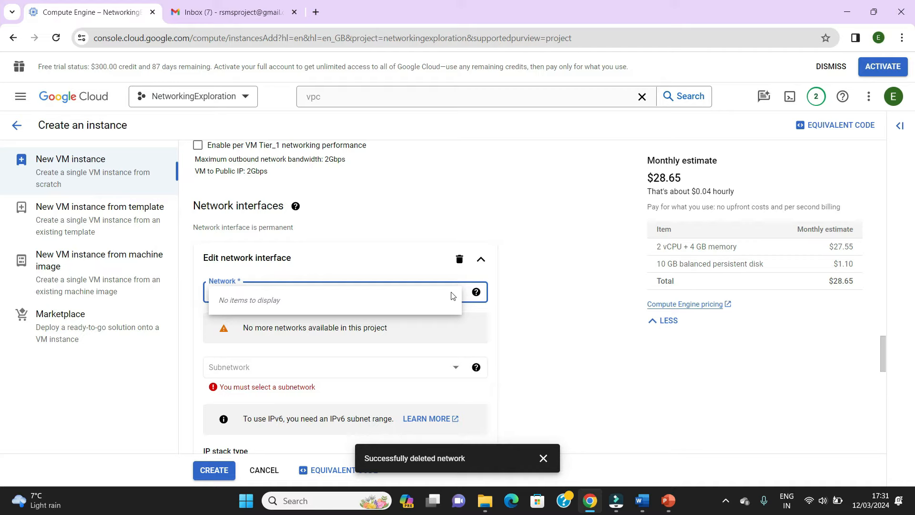
click(574, 306)
- Leave the instance form for the VPC networks page and start creating a new VPC network
scroll(573, 286, up, 1)
scroll(573, 286, up, 15)
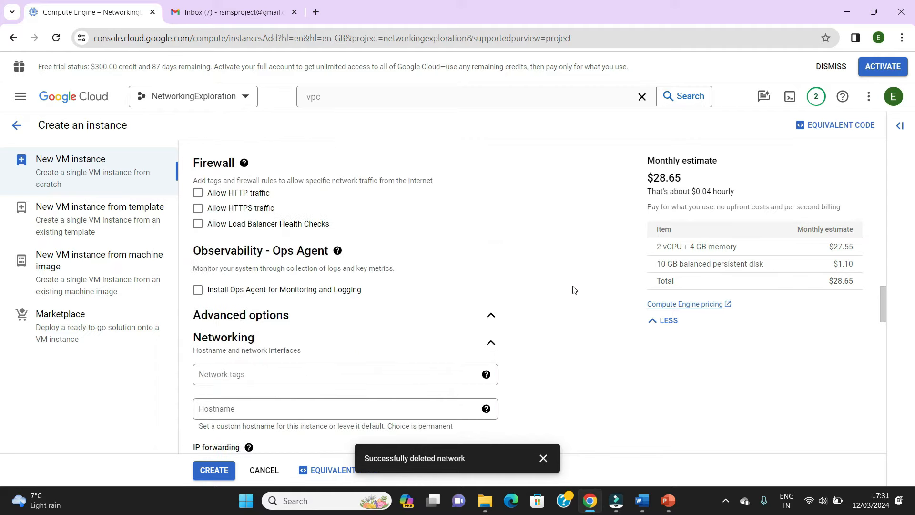
scroll(572, 283, up, 1)
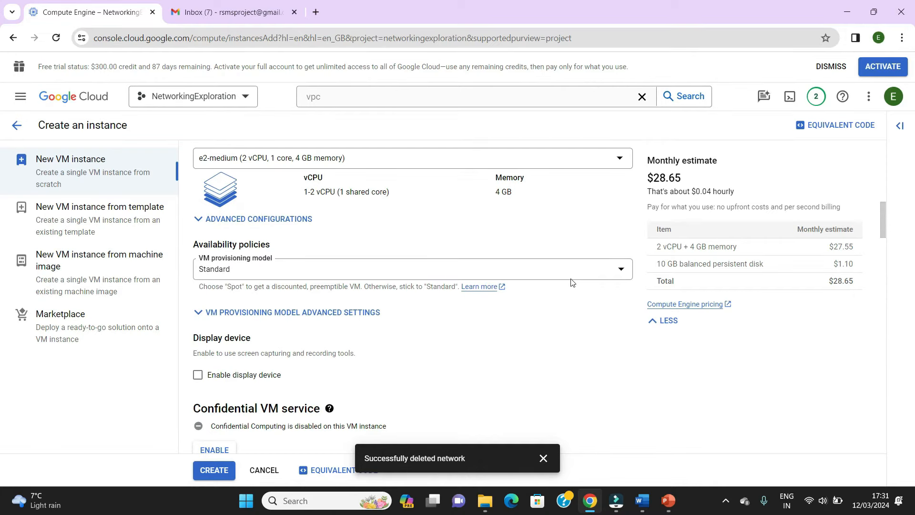
scroll(588, 372, up, 10)
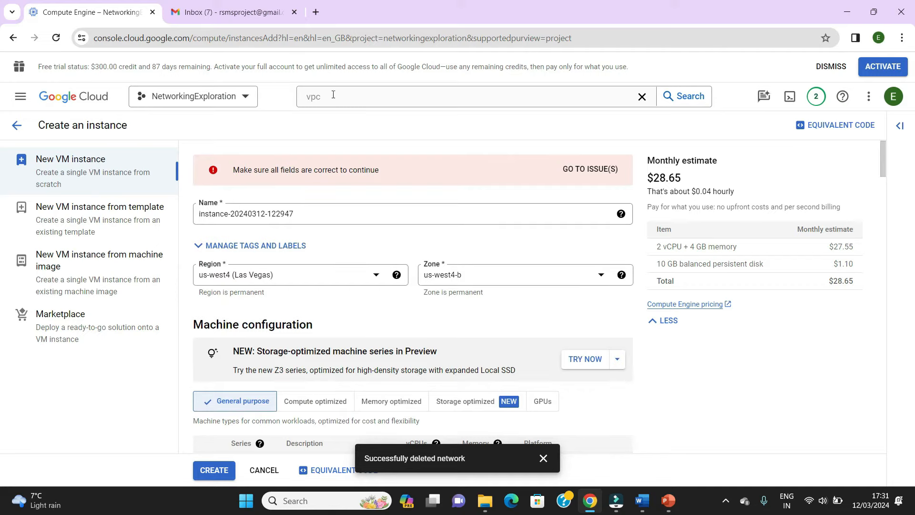
click(333, 97)
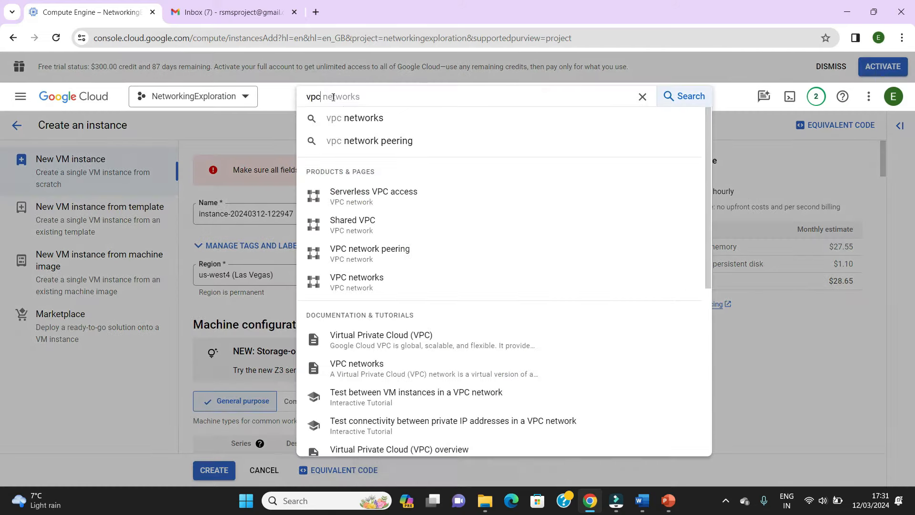
click(368, 286)
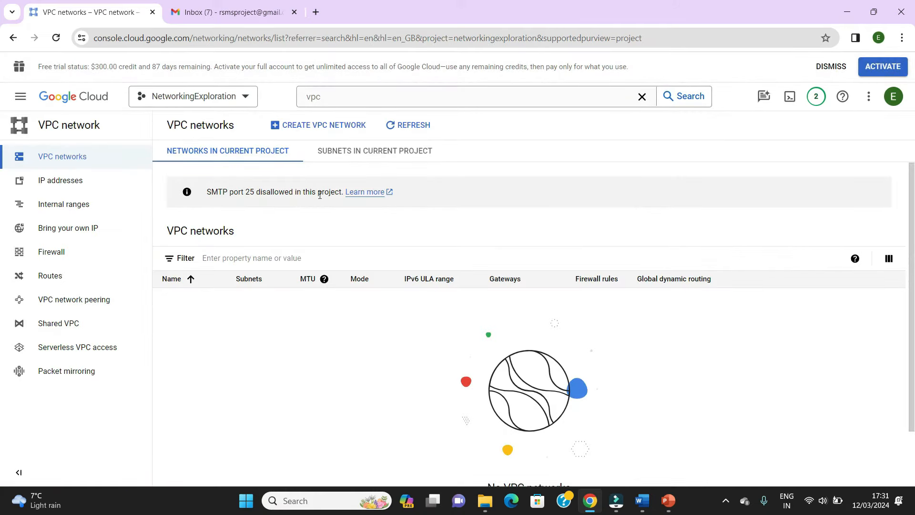
click(325, 128)
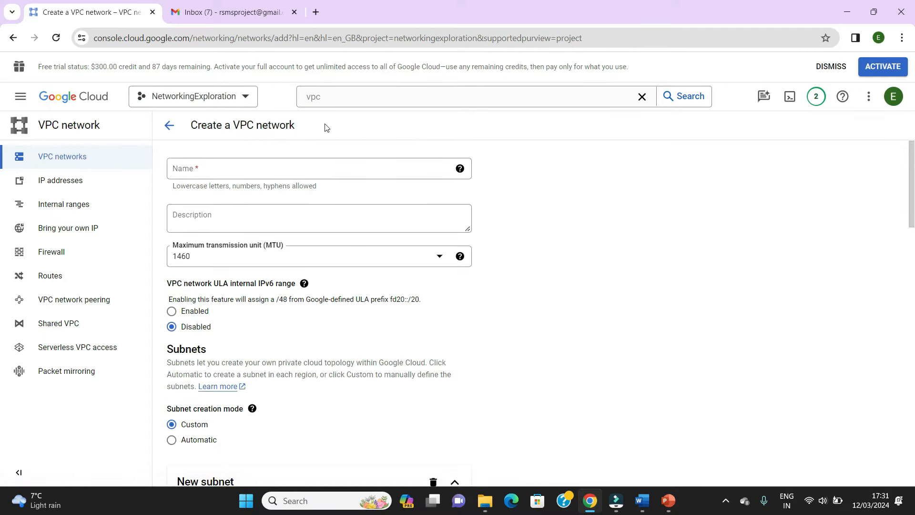
- Name the VPC network demonetwork and set its subnet creation mode to Automatic
click(200, 170)
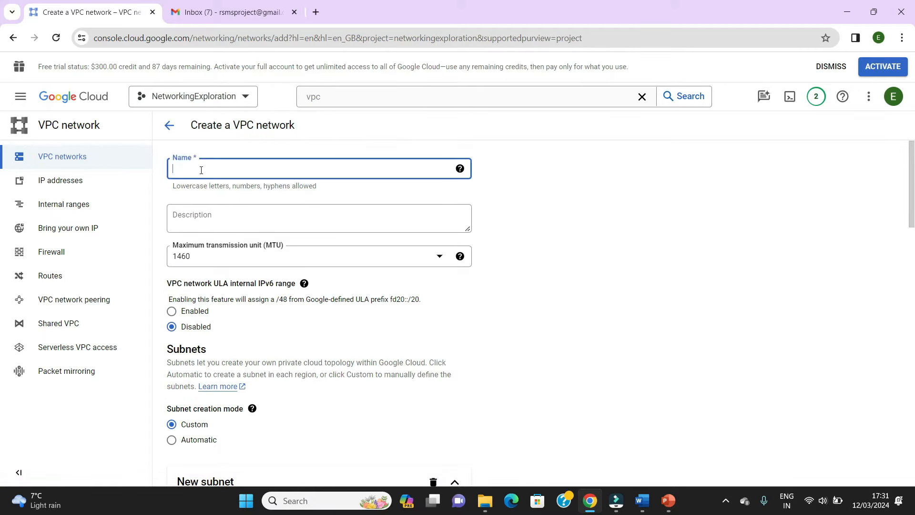
text(demonetwork)
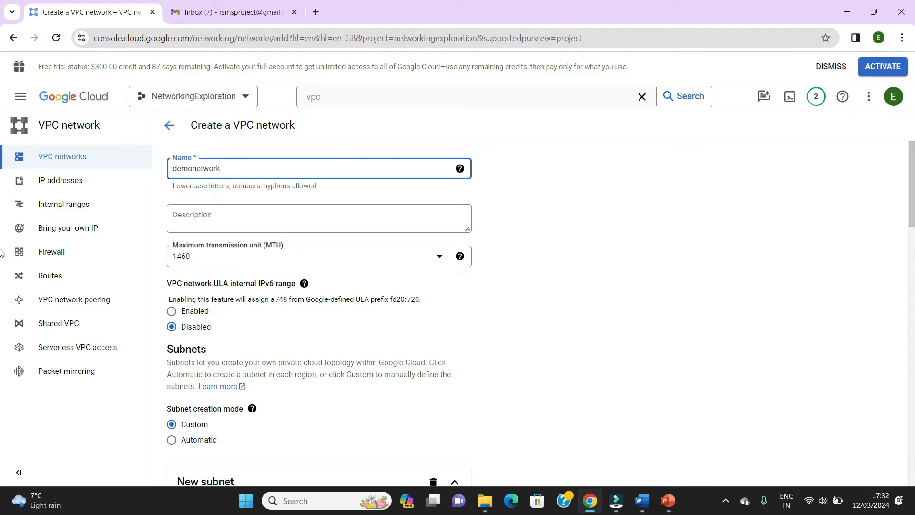
scroll(2, 253, down, 3)
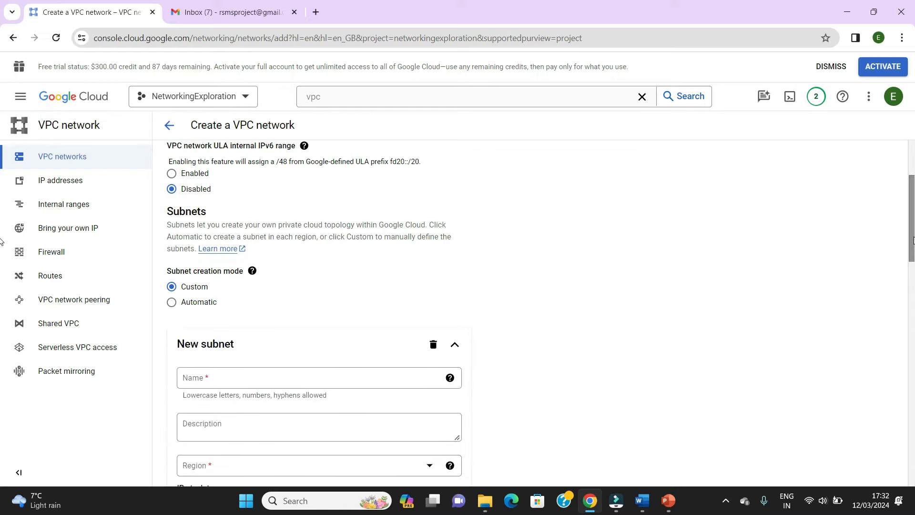
scroll(2, 219, down, 1)
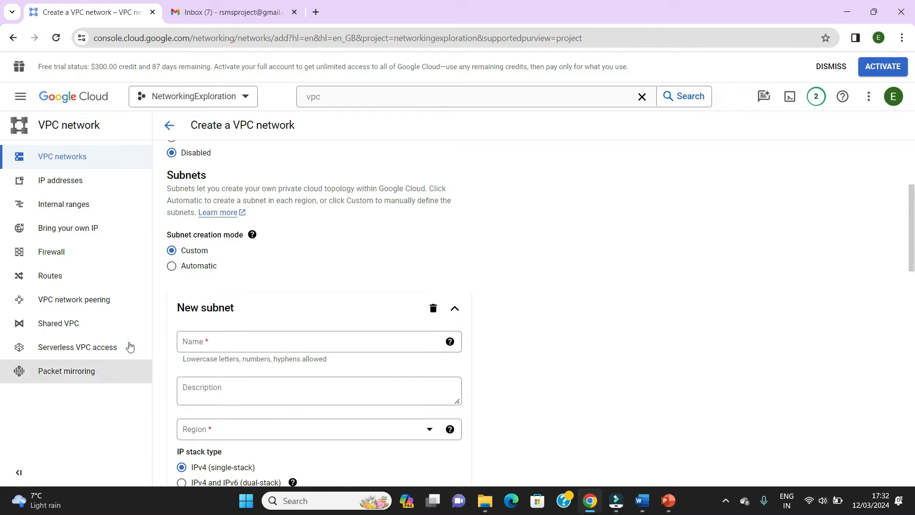
click(172, 266)
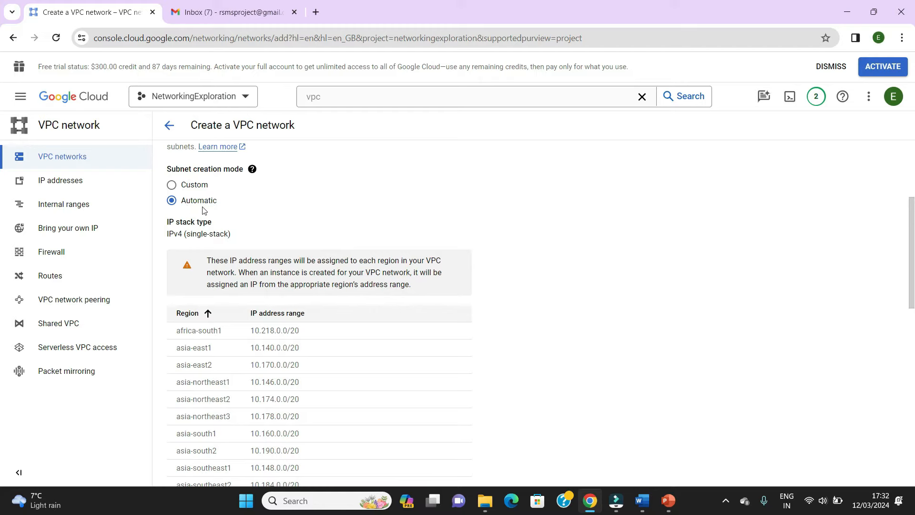
- Apply all selectable IPv4 firewall rules to the network: allow-custom, allow-icmp, allow-rdp and allow-ssh
scroll(557, 200, down, 3)
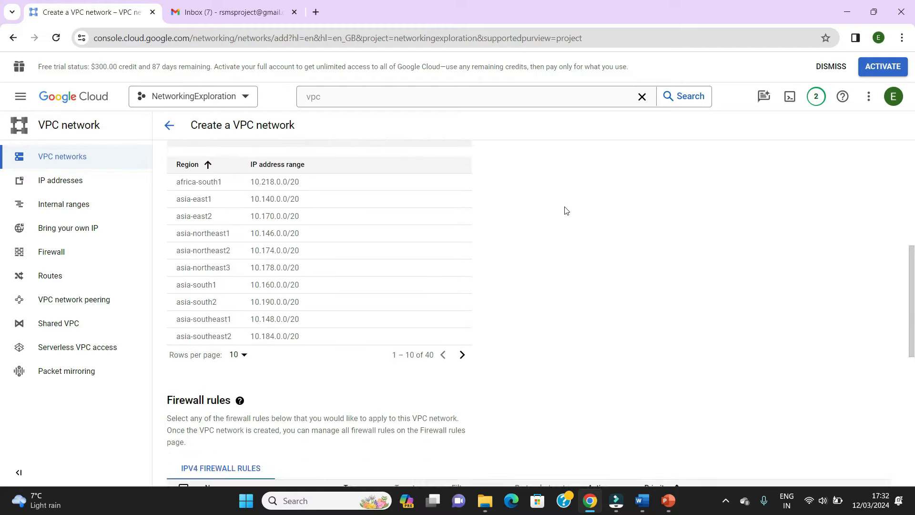
scroll(566, 210, down, 3)
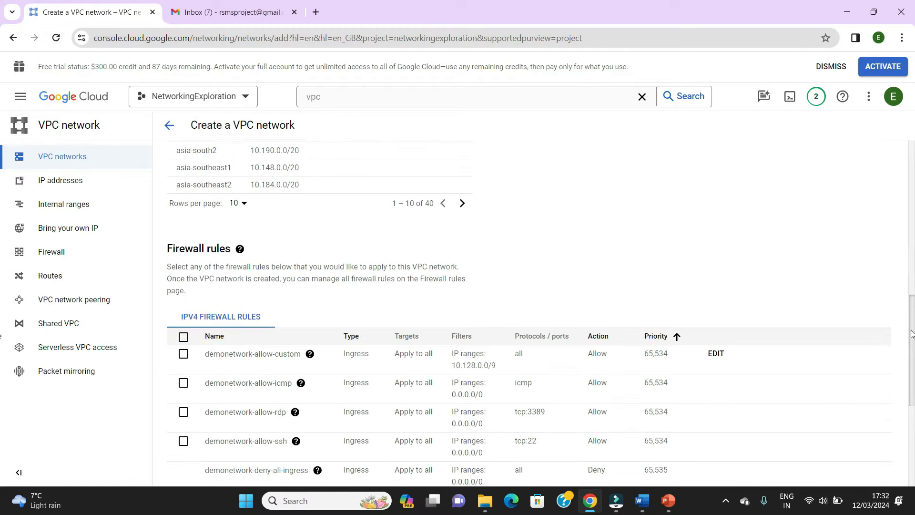
drag(912, 334, 911, 360)
click(183, 260)
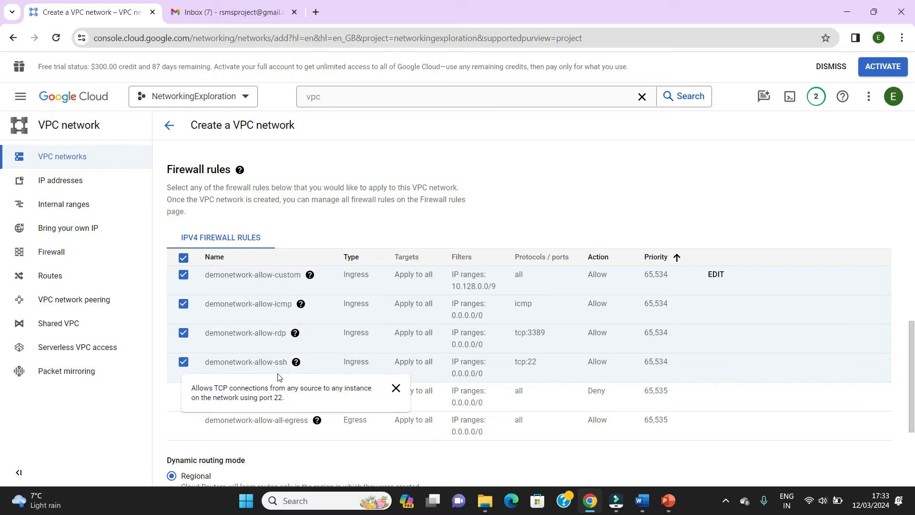
- Keep the dynamic routing mode on Regional and create the demonetwork VPC network
scroll(910, 368, down, 1)
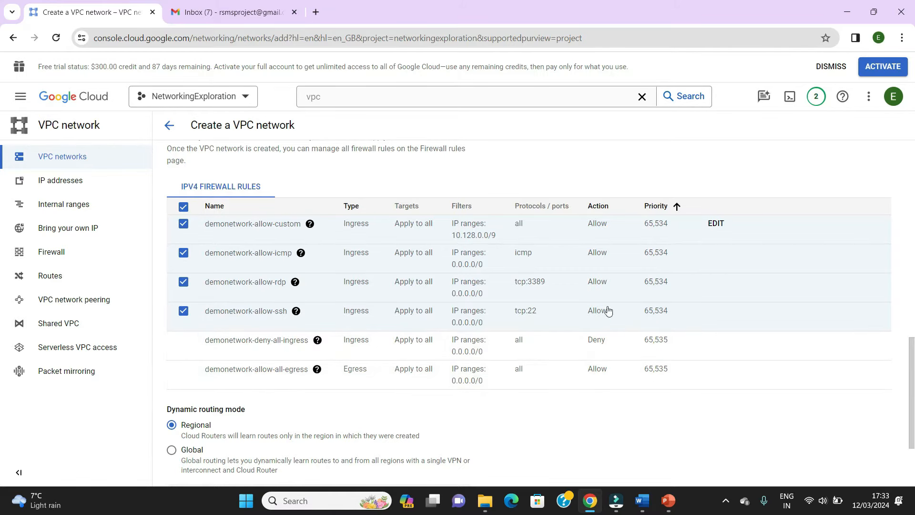
scroll(482, 171, down, 2)
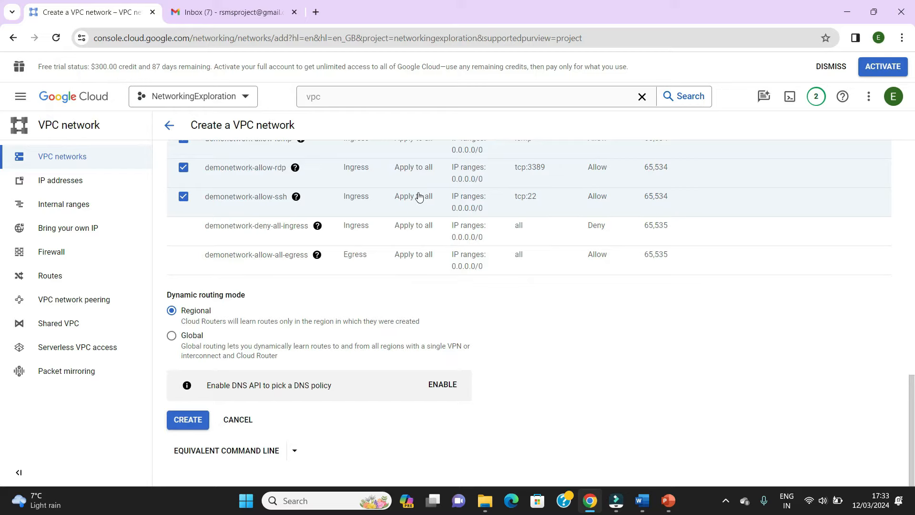
click(187, 420)
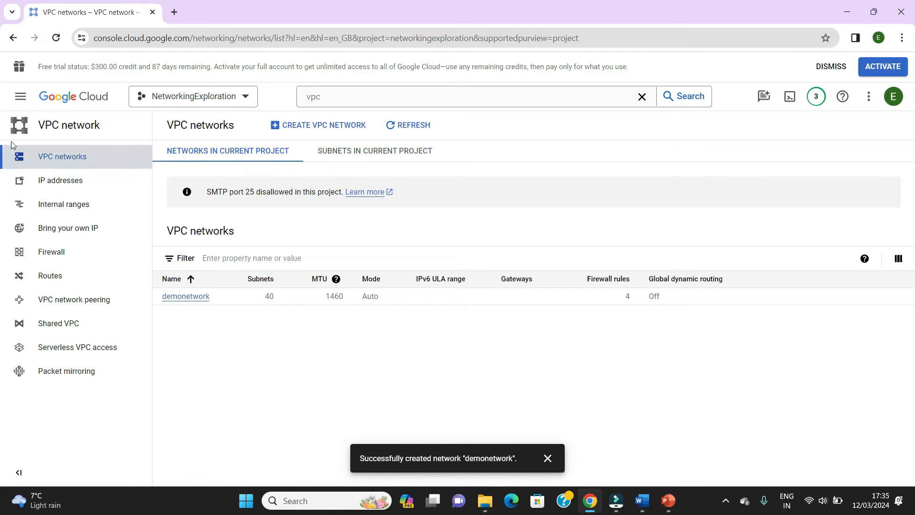
- Go to the Compute Engine VM instances page and start creating an instance
click(20, 97)
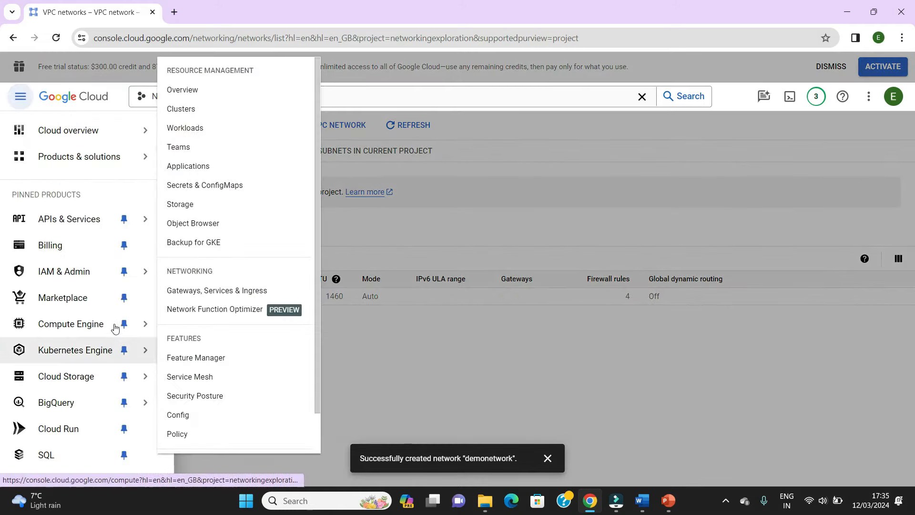
mouse_move(125, 327)
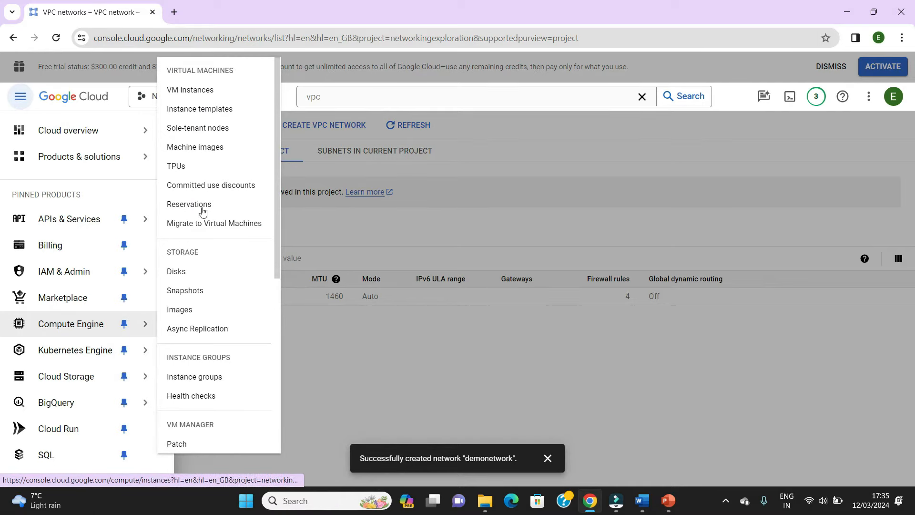
click(198, 95)
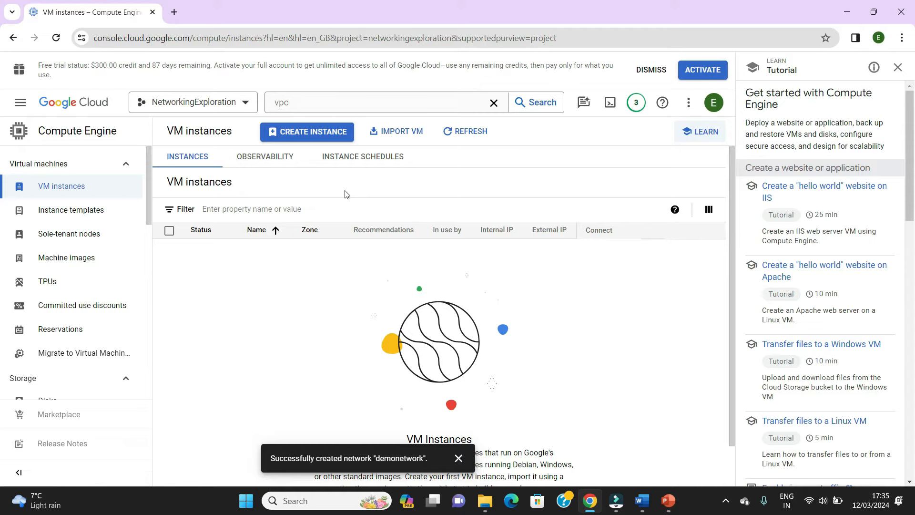
click(305, 132)
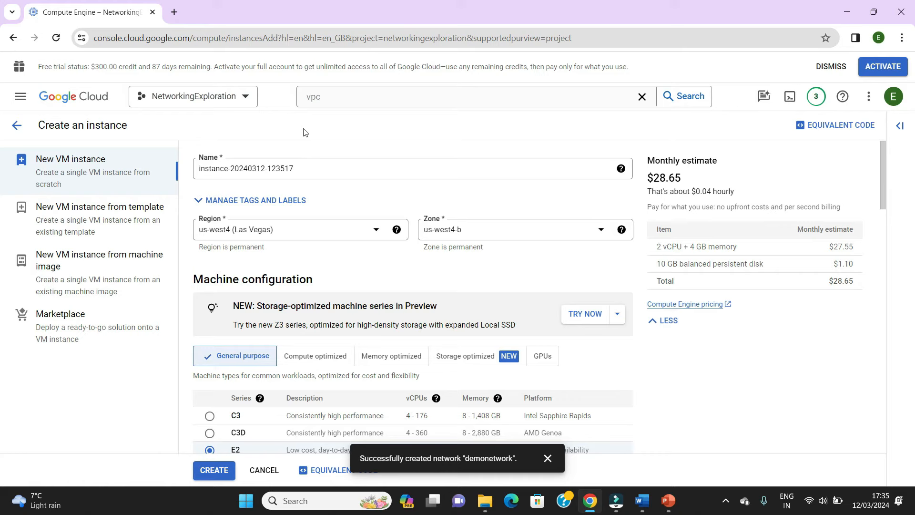
- Replace the default instance name with vm-us
click(312, 165)
drag(311, 165, 172, 166)
text(VM)
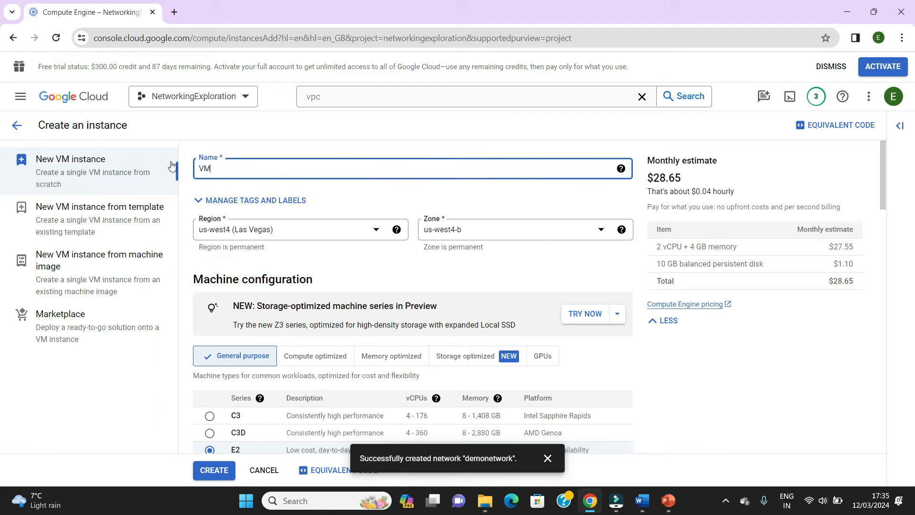
key(BackSpace)
key(BackSpace)
text(vm-us)
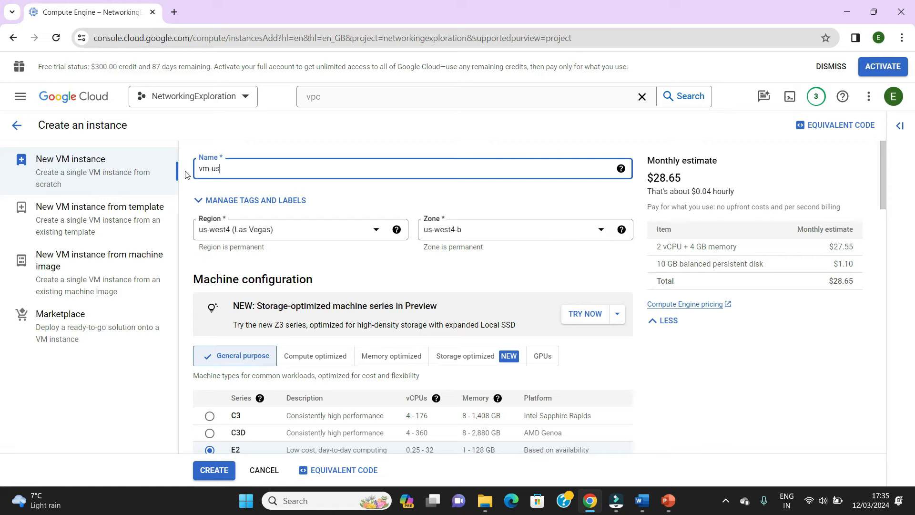
- Set the instance's region to us-west2 (Los Angeles) and its zone to us-west2-a
click(374, 236)
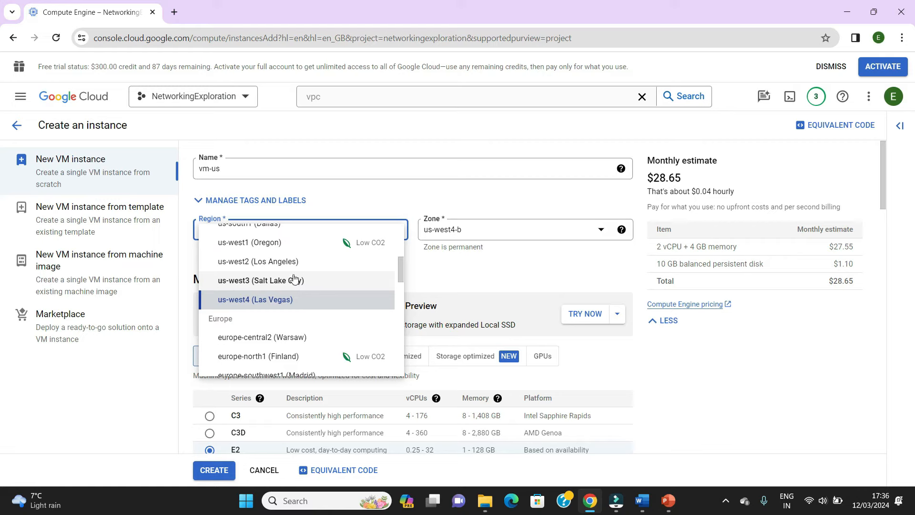
click(266, 263)
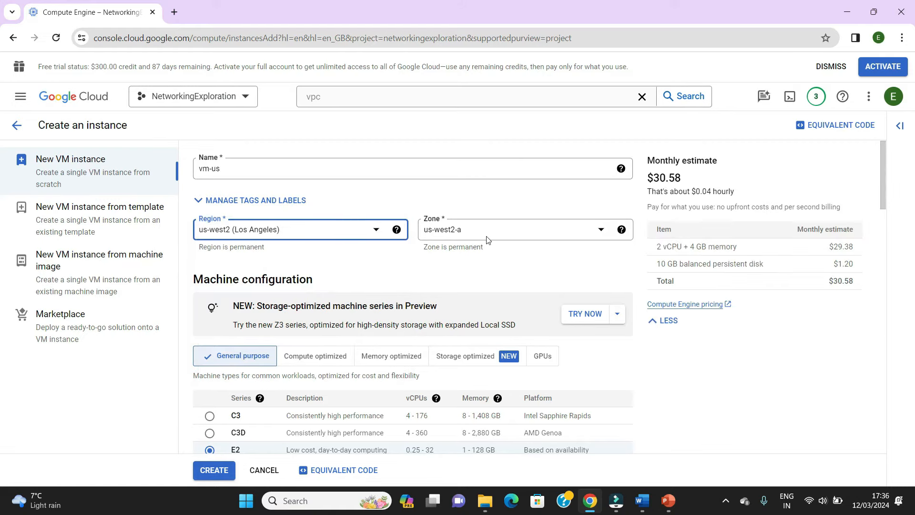
click(513, 233)
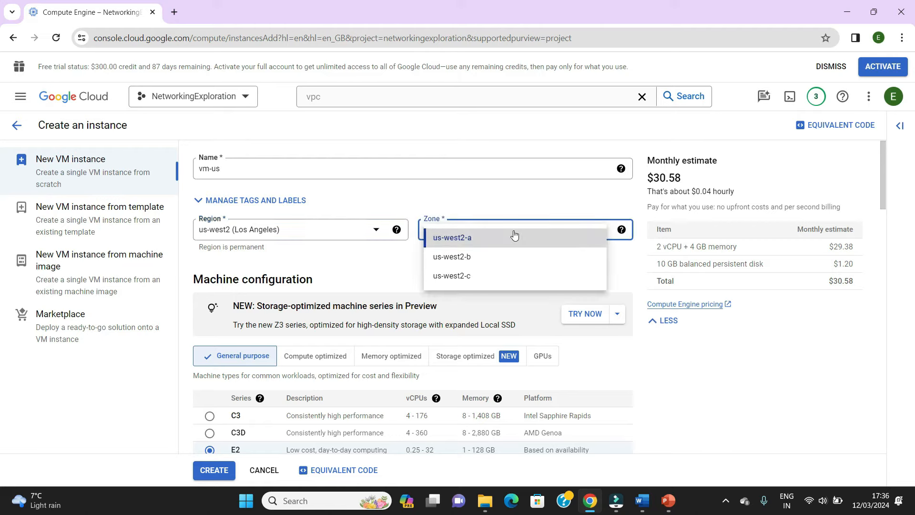
click(471, 238)
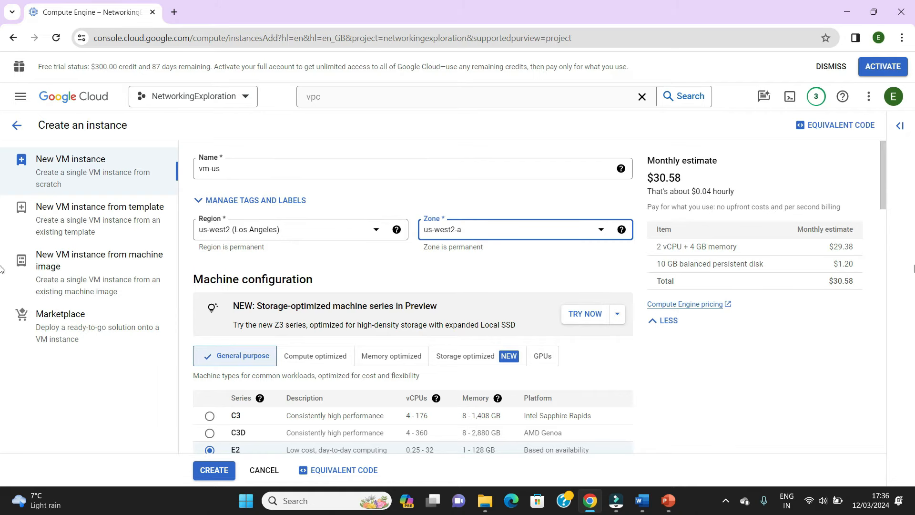
- Keep the E2 series and set the preset machine type to the shared-core e2-micro with 1 GB memory
drag(884, 201, 892, 248)
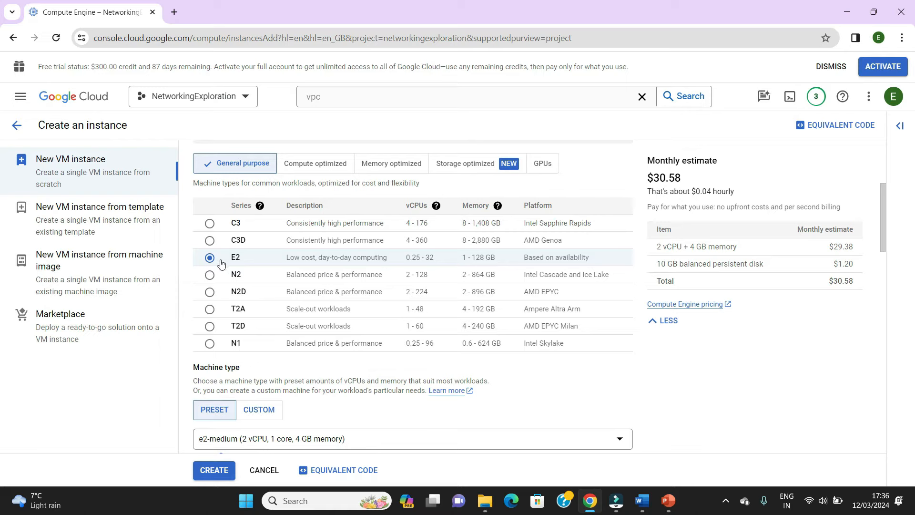
drag(882, 238, 881, 267)
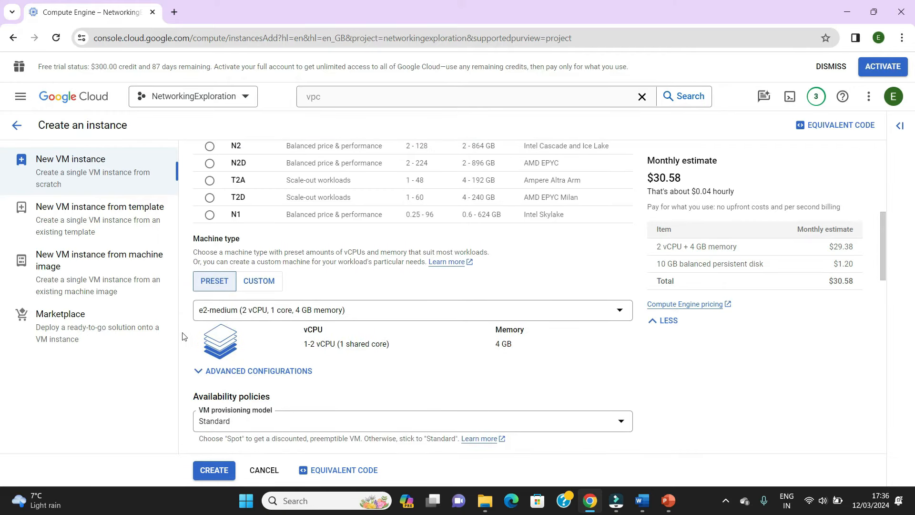
click(365, 310)
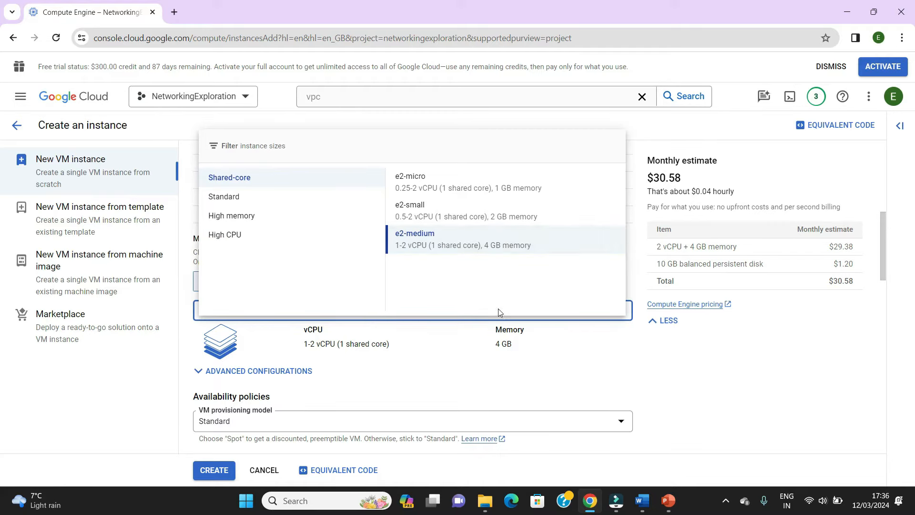
click(420, 189)
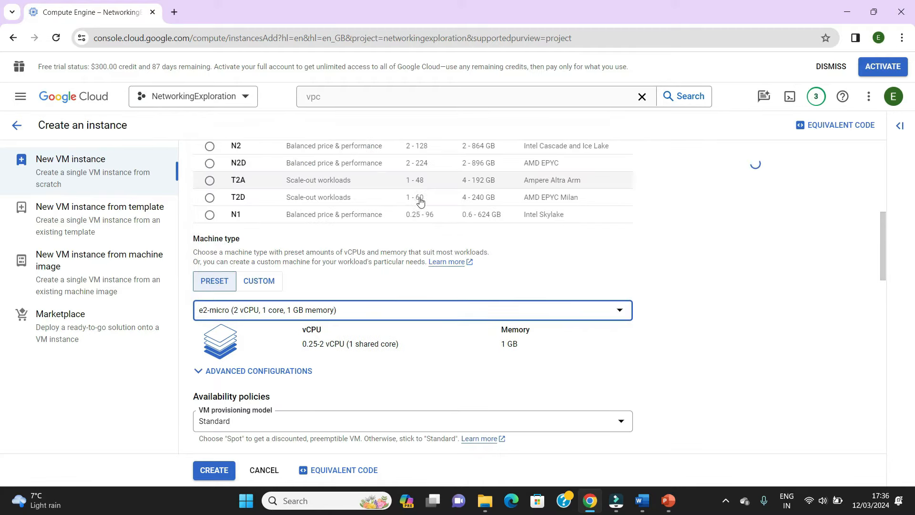
- Leave the remaining instance settings at their defaults and create the vm-us instance
drag(883, 246, 890, 299)
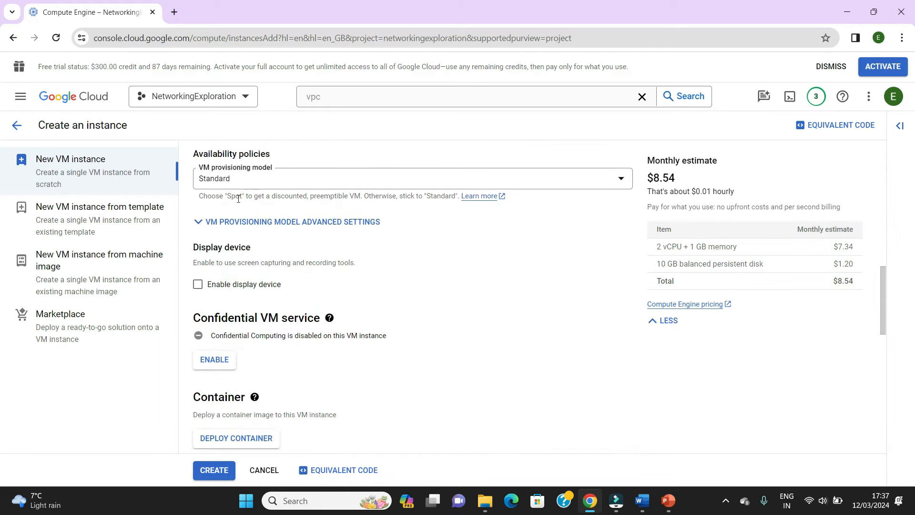
drag(881, 290, 878, 431)
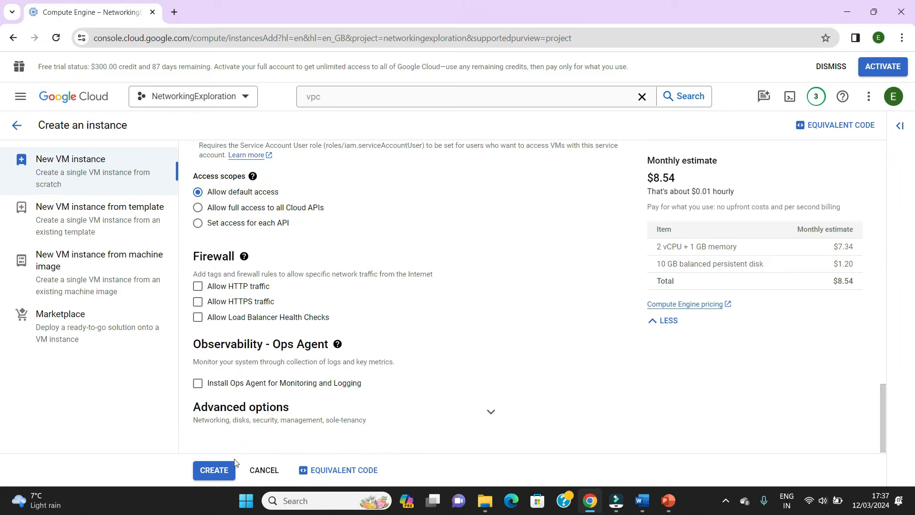
click(214, 472)
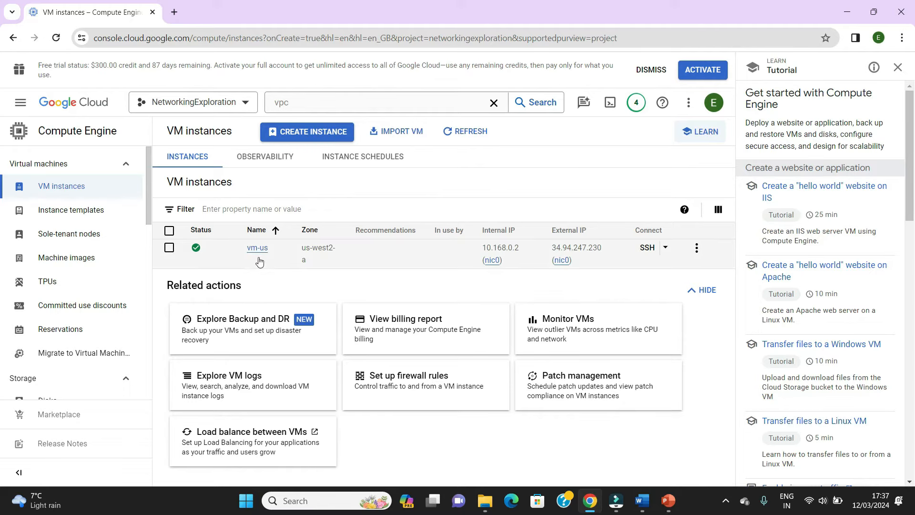
- Start creating a second VM instance and replace its default name with vm-eu
click(314, 135)
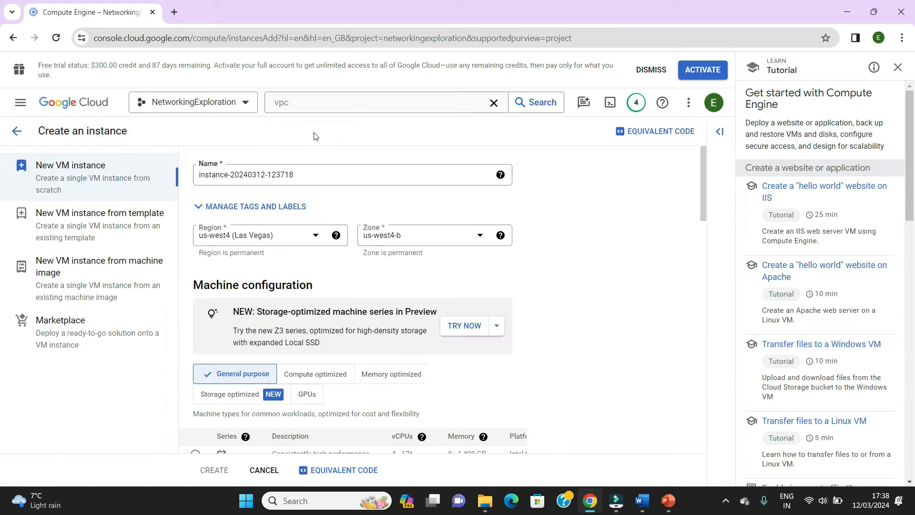
click(299, 171)
drag(299, 170, 166, 167)
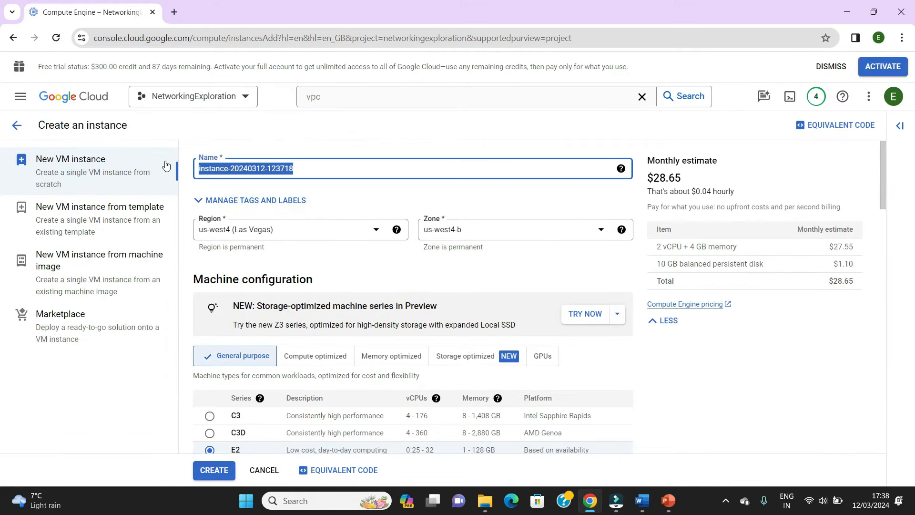
text(vm-eu)
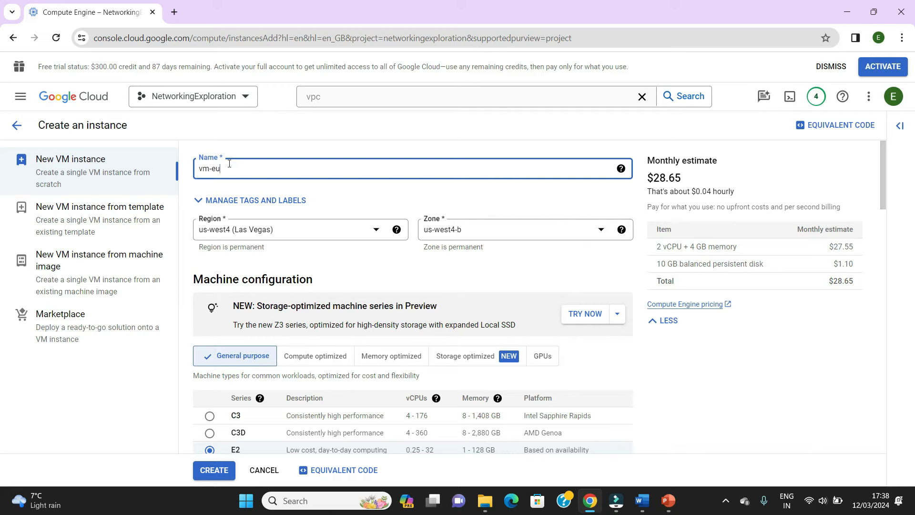
- Set vm-eu's region to europe-north1 (Finland) and its zone to europe-north1-b
click(373, 236)
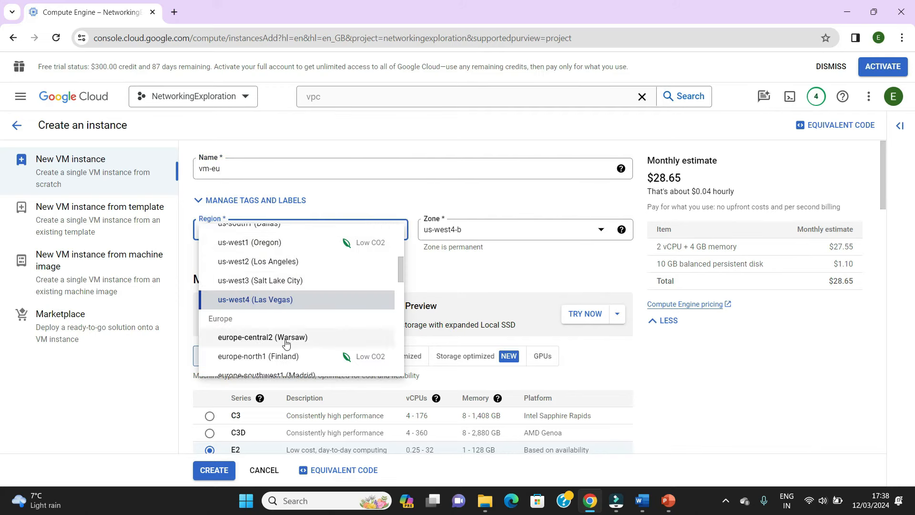
scroll(399, 274, down, 2)
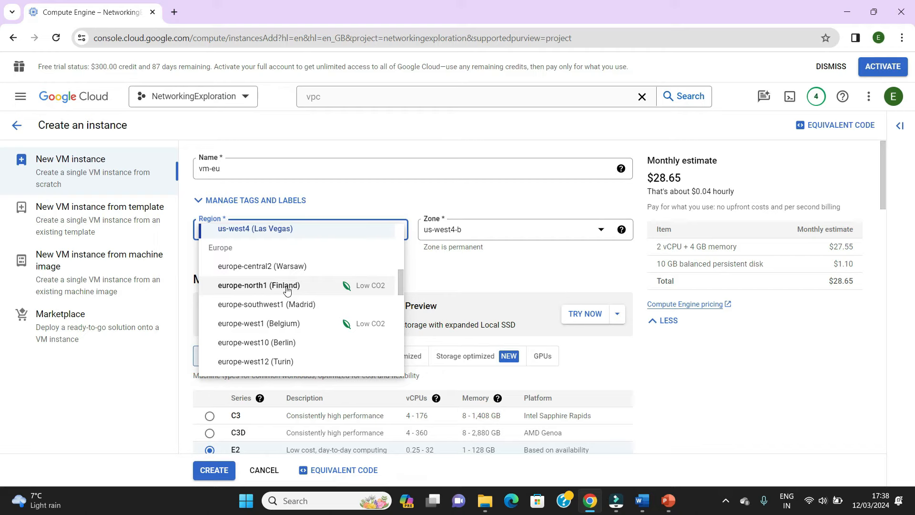
click(286, 288)
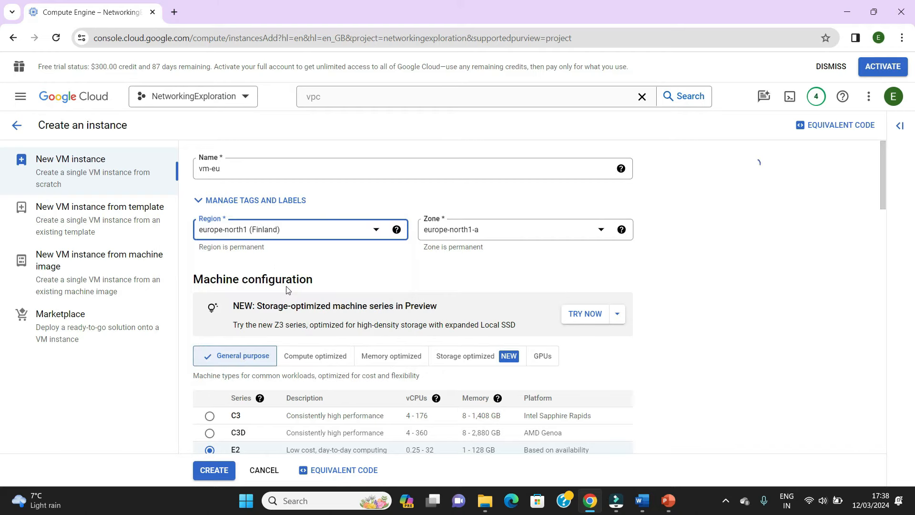
click(543, 229)
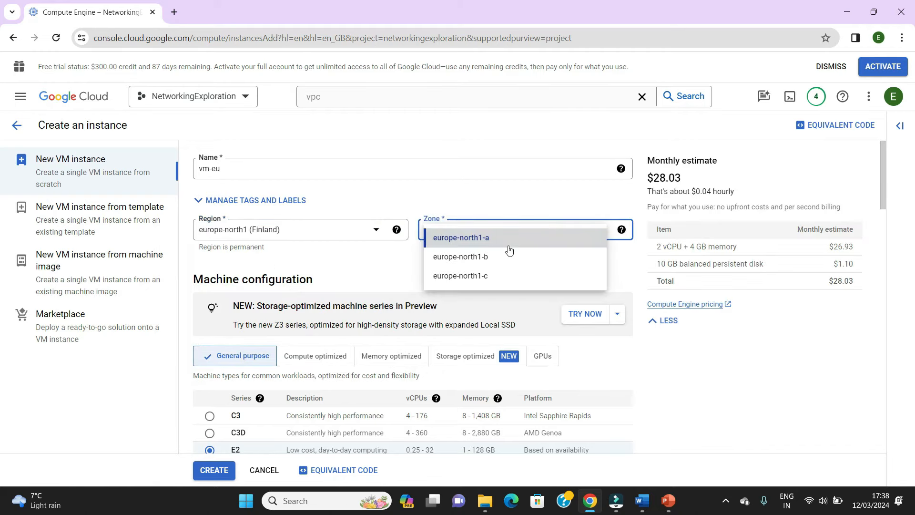
click(496, 257)
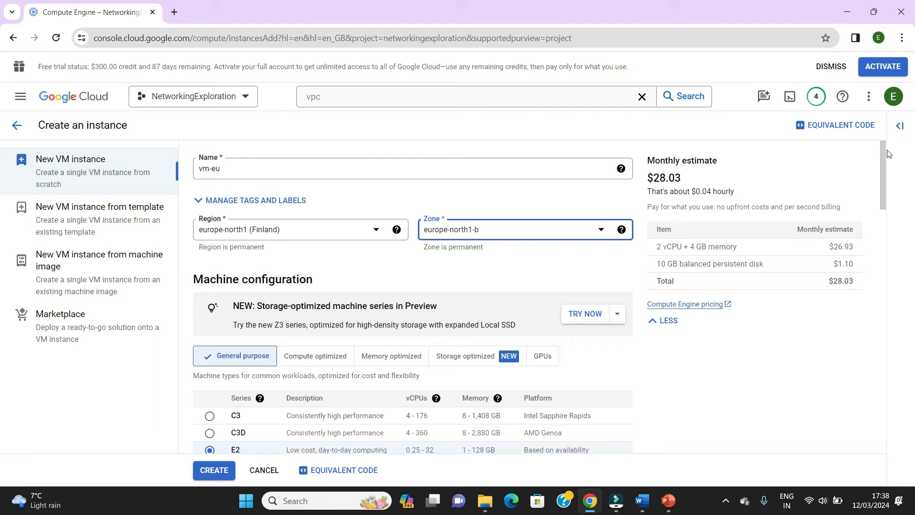
- Set vm-eu's preset machine type to the shared-core e2-micro with 1 GB memory, keeping the E2 series
drag(882, 159, 883, 185)
scroll(882, 182, down, 1)
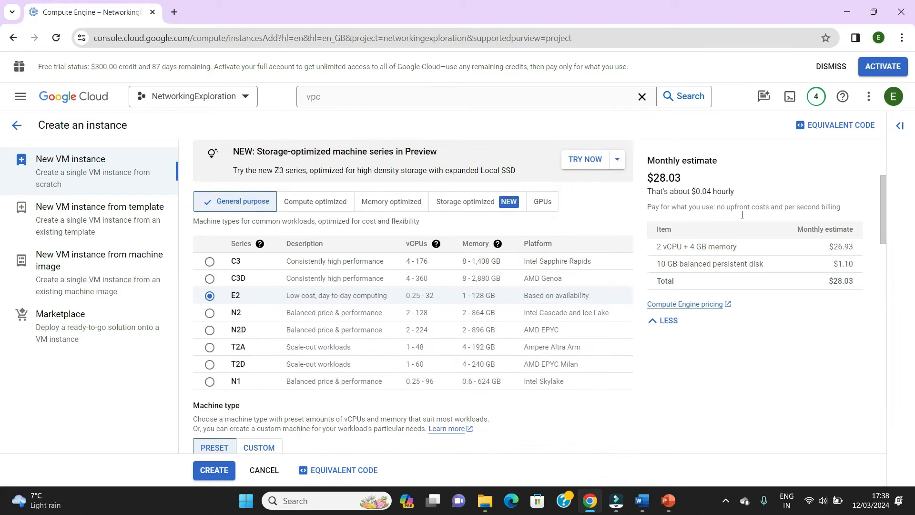
mouse_move(260, 243)
drag(887, 228, 879, 298)
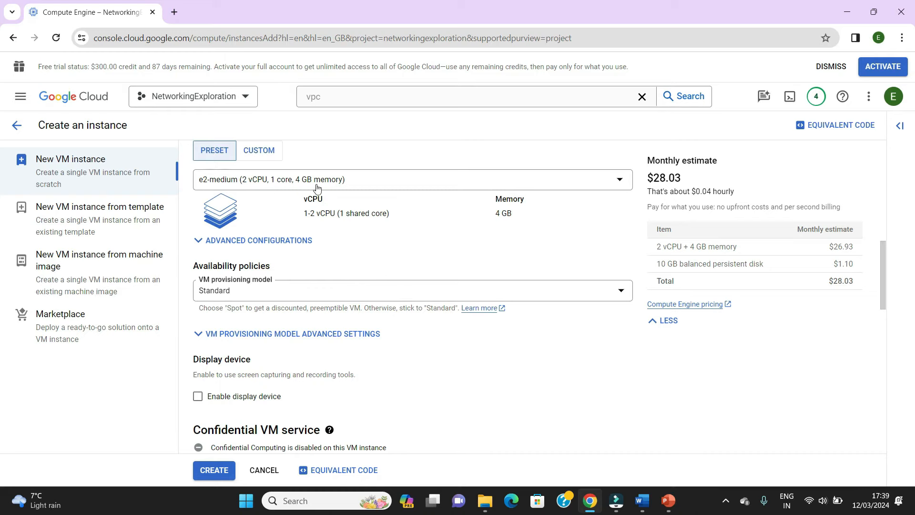
click(376, 184)
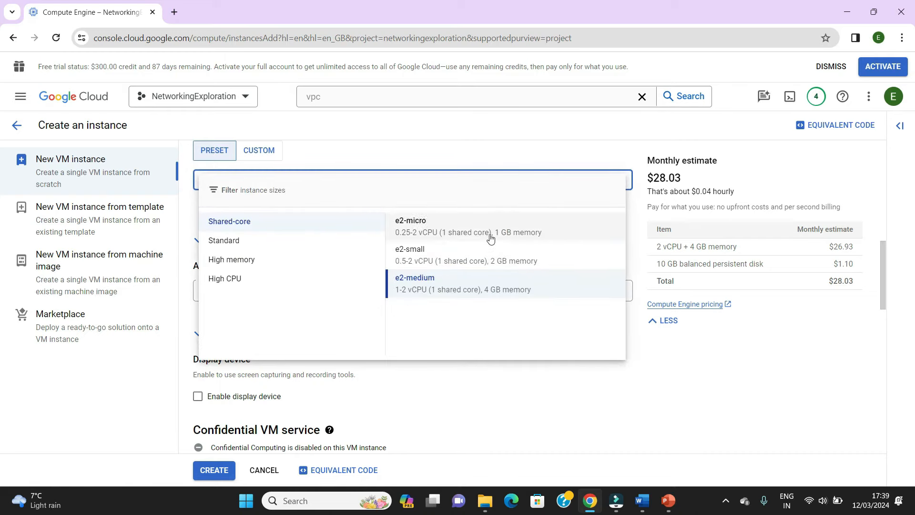
click(469, 234)
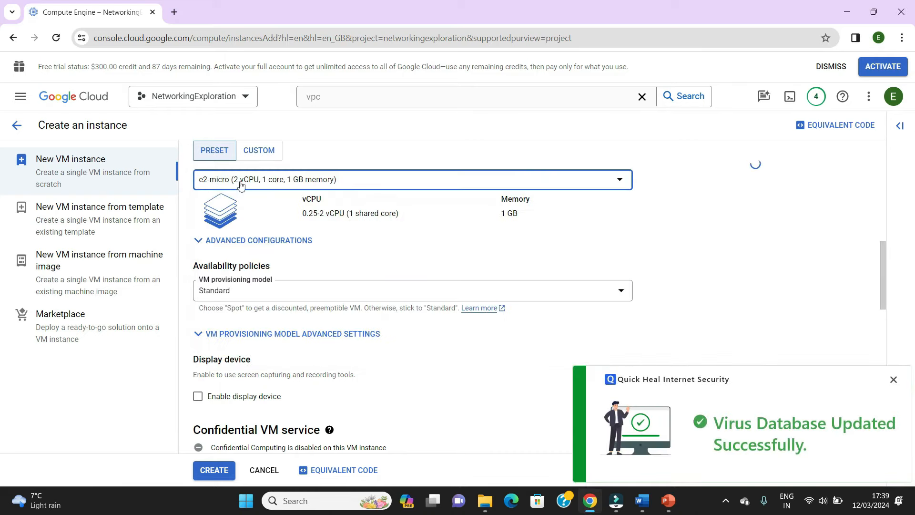
click(894, 379)
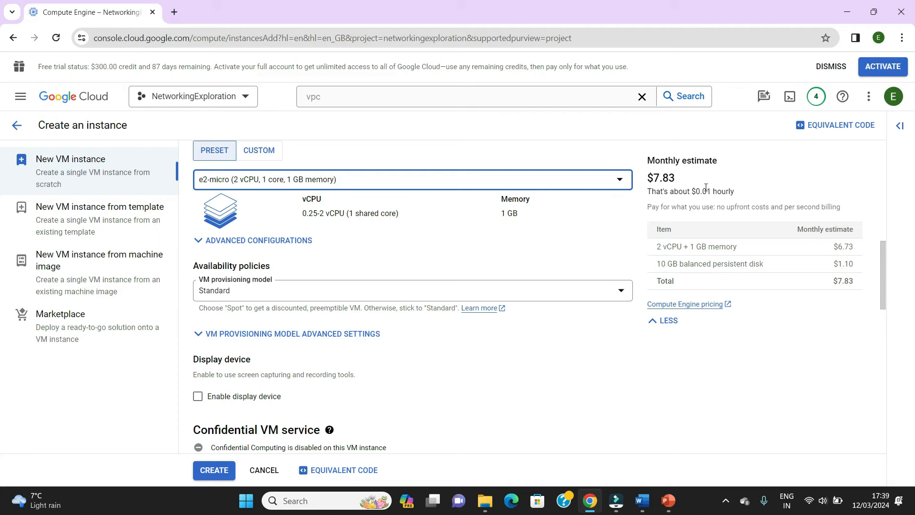
- Create the vm-eu instance with its boot disk, access scope, firewall and Ops Agent settings left at their defaults
drag(889, 275, 888, 363)
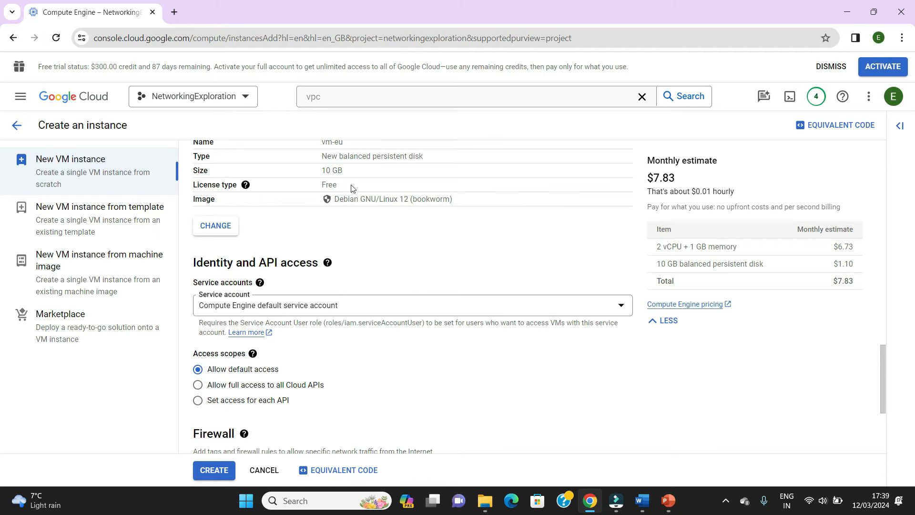
drag(882, 360, 889, 410)
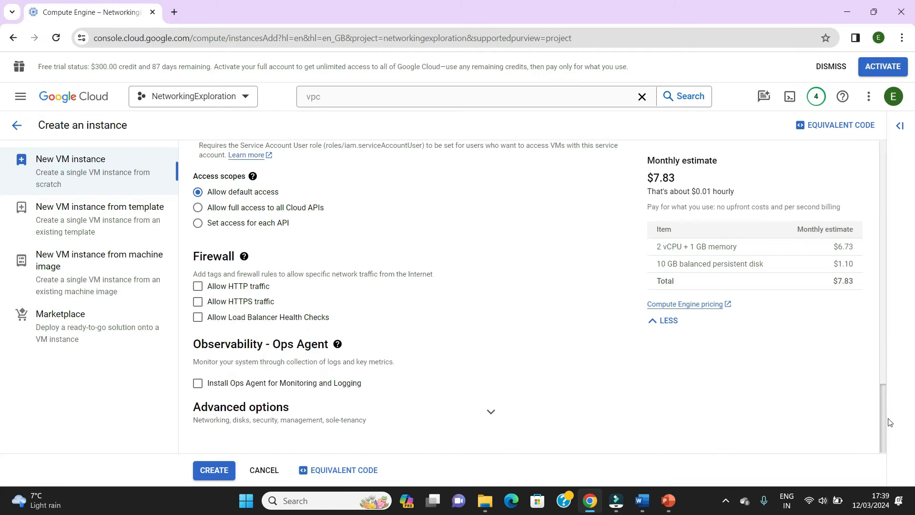
mouse_move(339, 345)
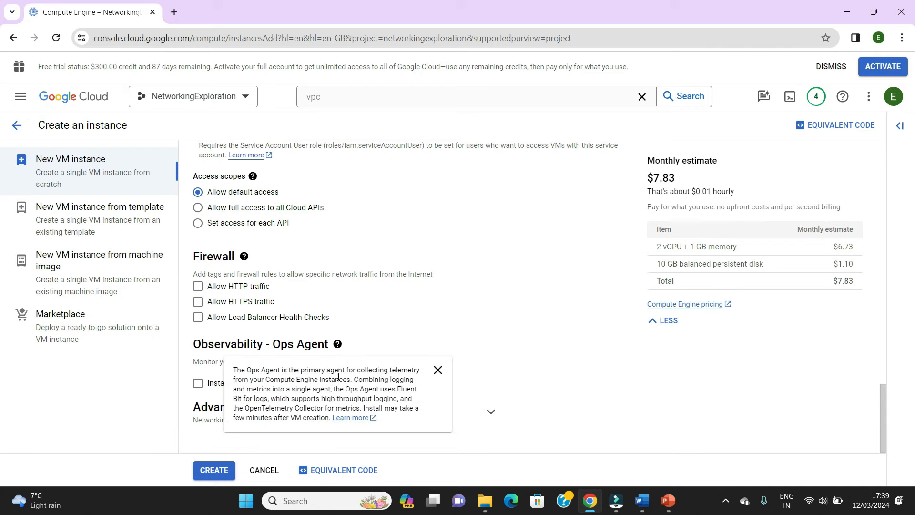
click(217, 470)
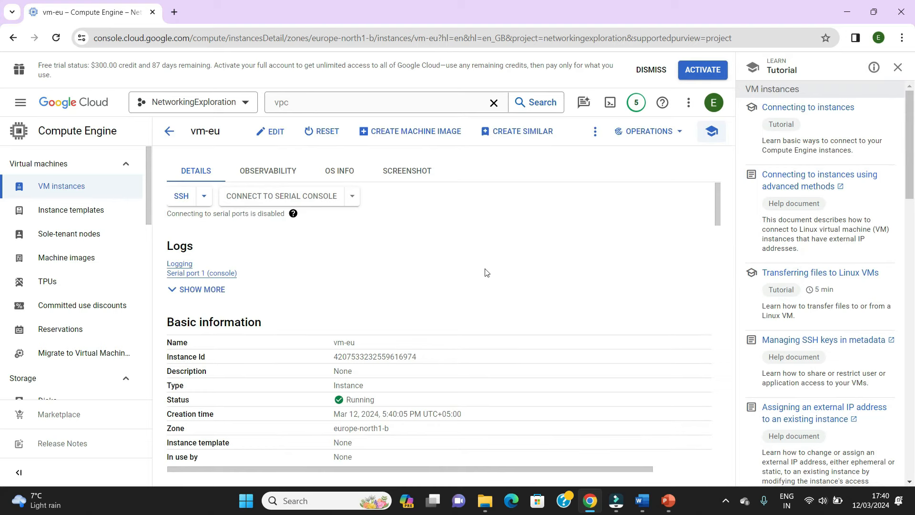
- Examine vm-eu's details, including its basic information, machine configuration, firewalls, network interfaces and boot disk
scroll(485, 272, down, 1)
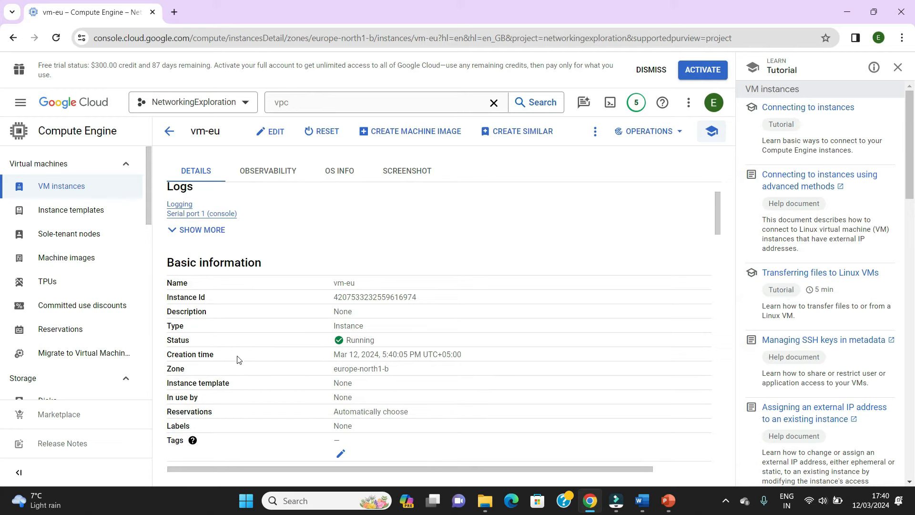
scroll(261, 365, down, 1)
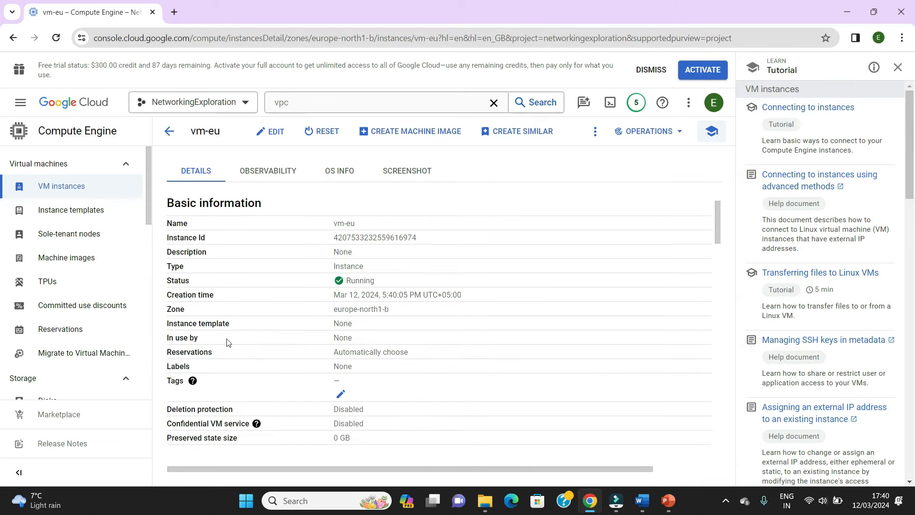
scroll(254, 360, down, 2)
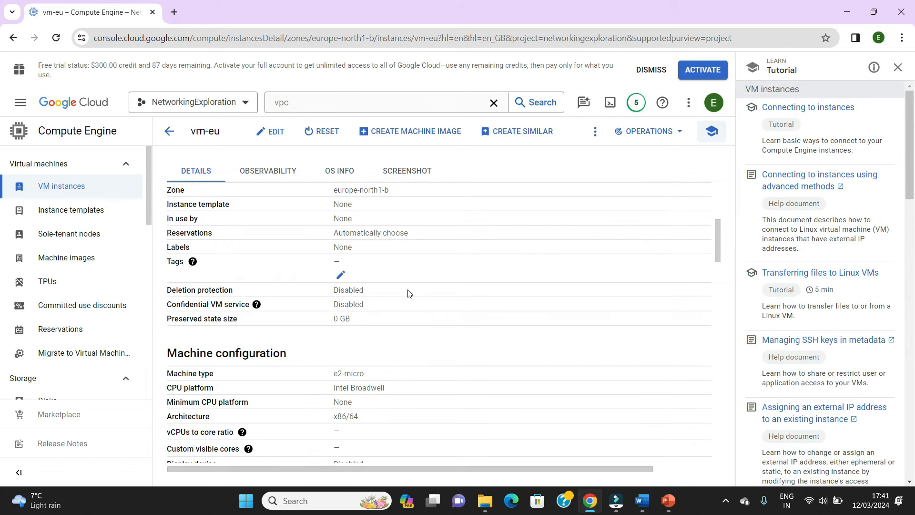
scroll(494, 275, up, 2)
scroll(494, 276, up, 1)
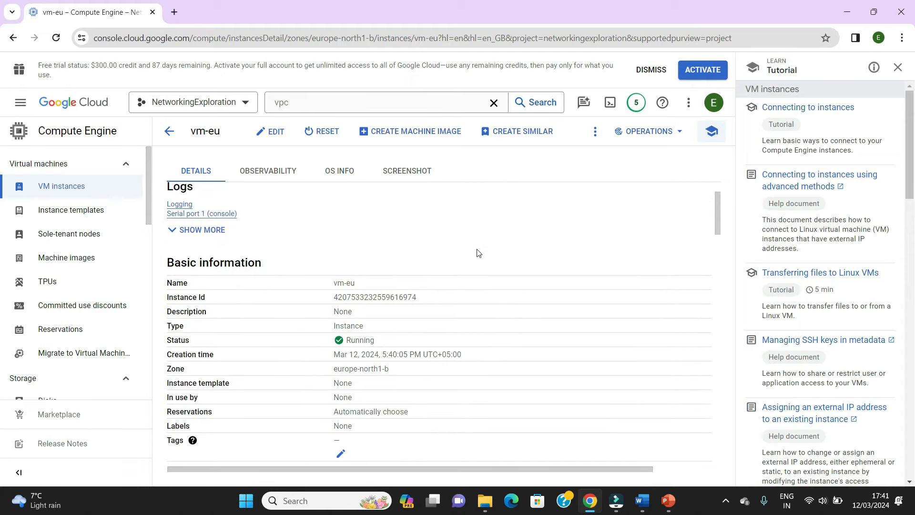
scroll(478, 253, down, 4)
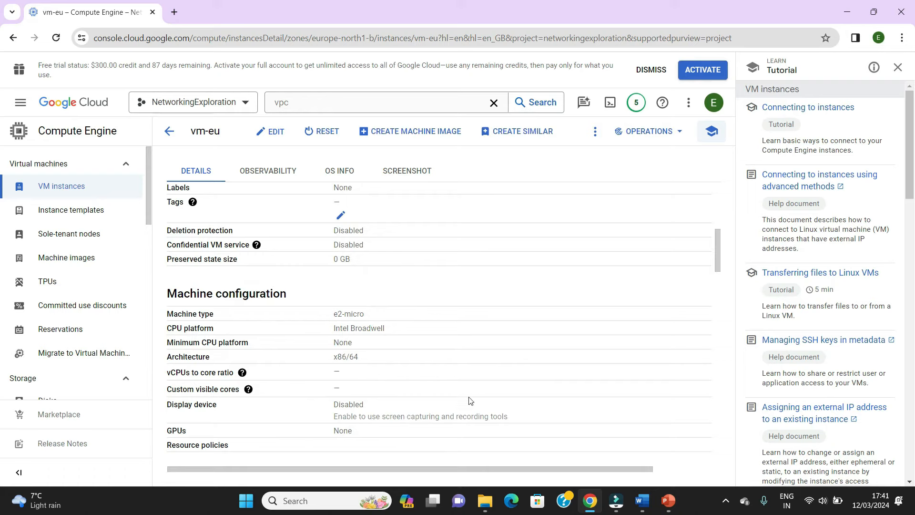
scroll(541, 290, down, 3)
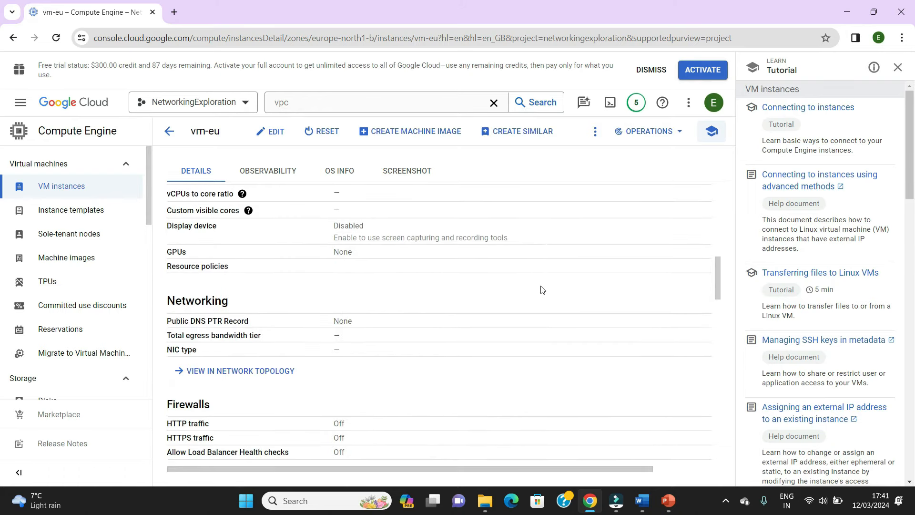
scroll(541, 289, down, 4)
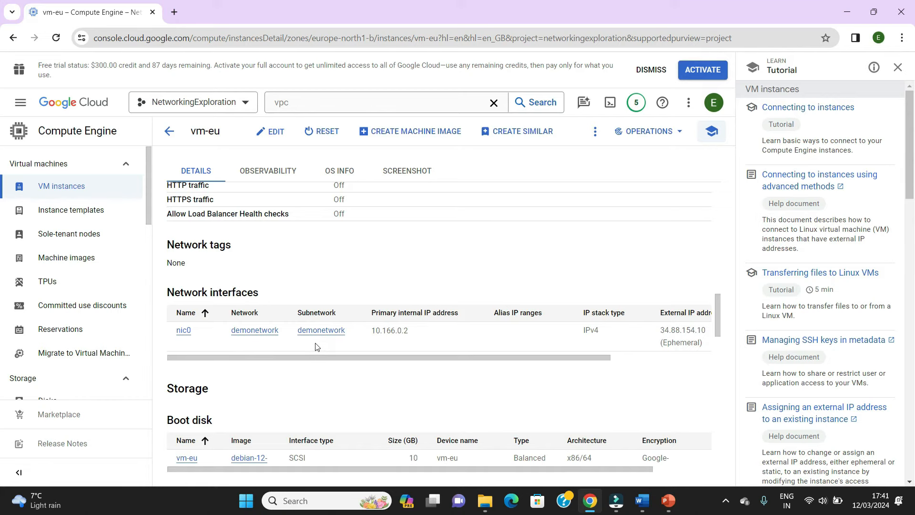
scroll(622, 254, down, 3)
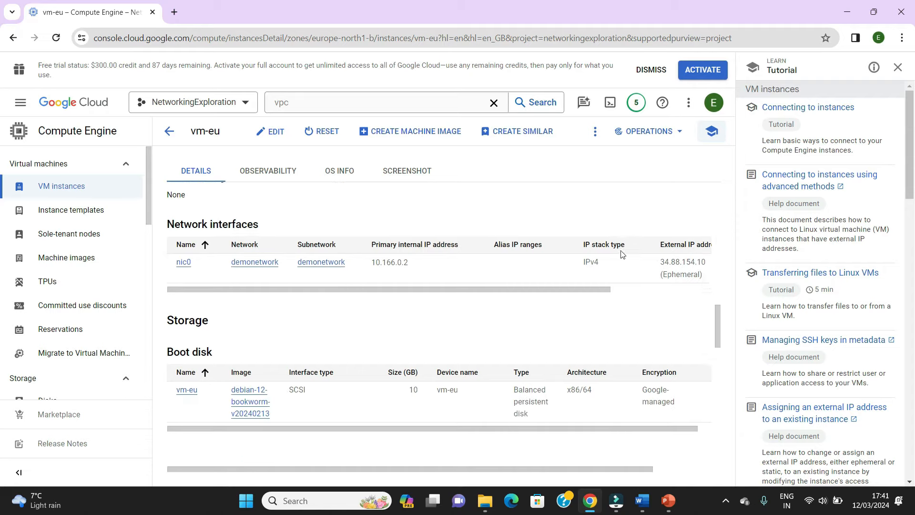
scroll(476, 300, up, 12)
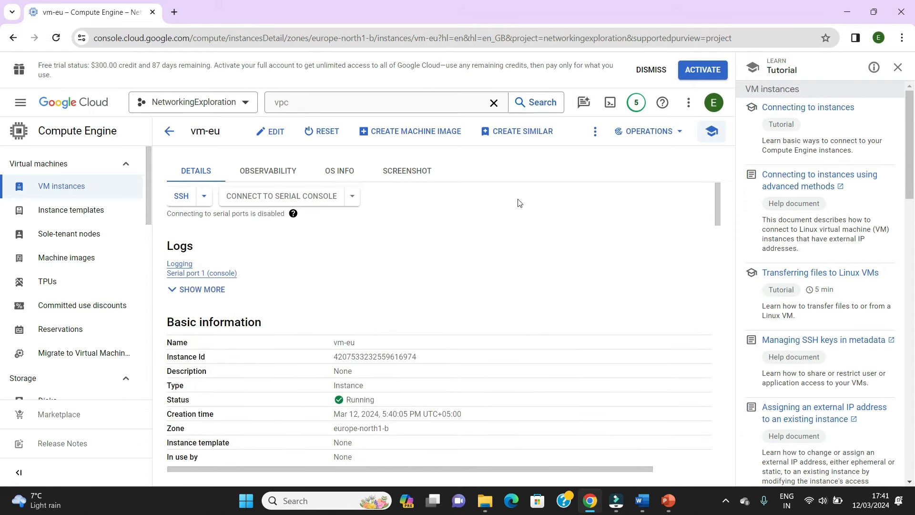
- Return to the VM instances list, open a browser SSH session to vm-us and authorize the connection
click(79, 187)
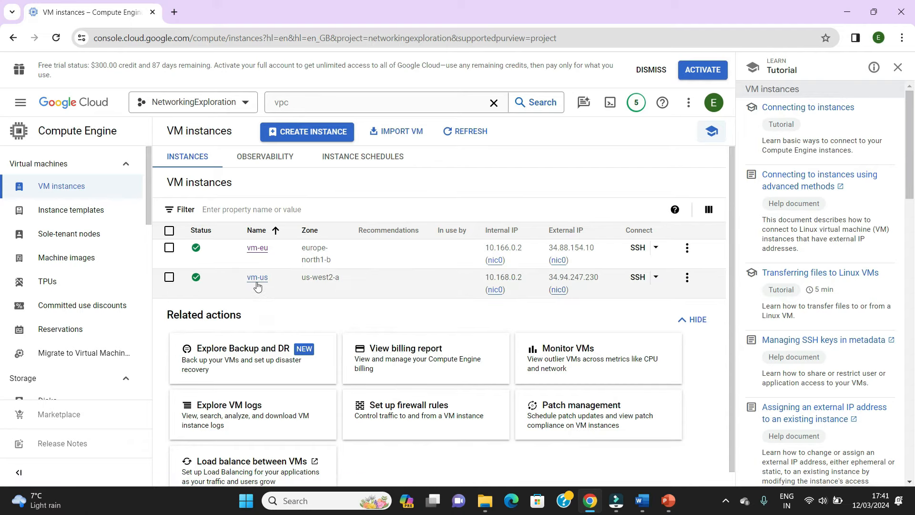
click(637, 278)
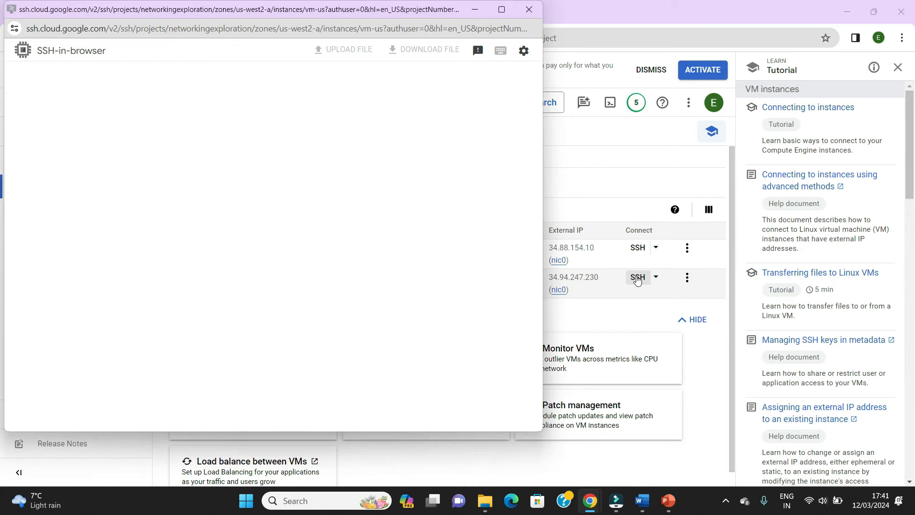
drag(284, 12, 402, 45)
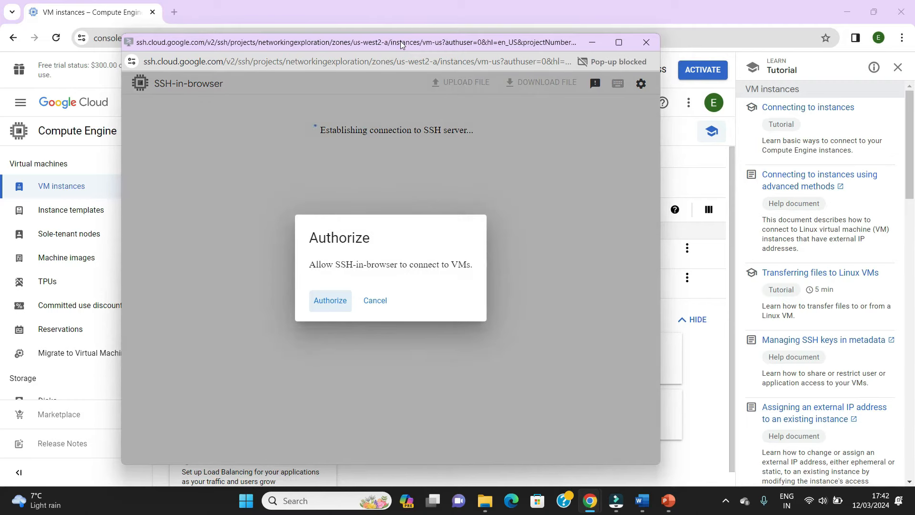
click(329, 301)
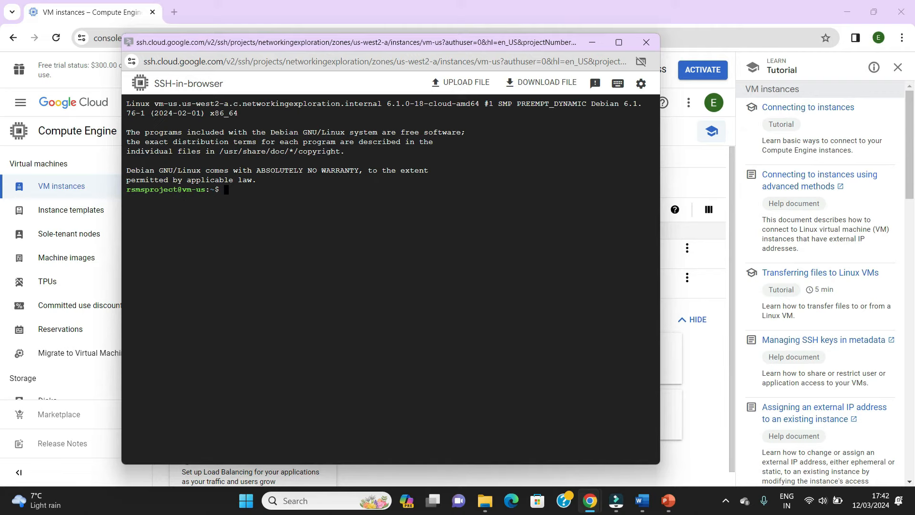
- From the vm-us session, ping vm-eu at its copied internal IP address 10.166.0.2
drag(432, 44, 644, 154)
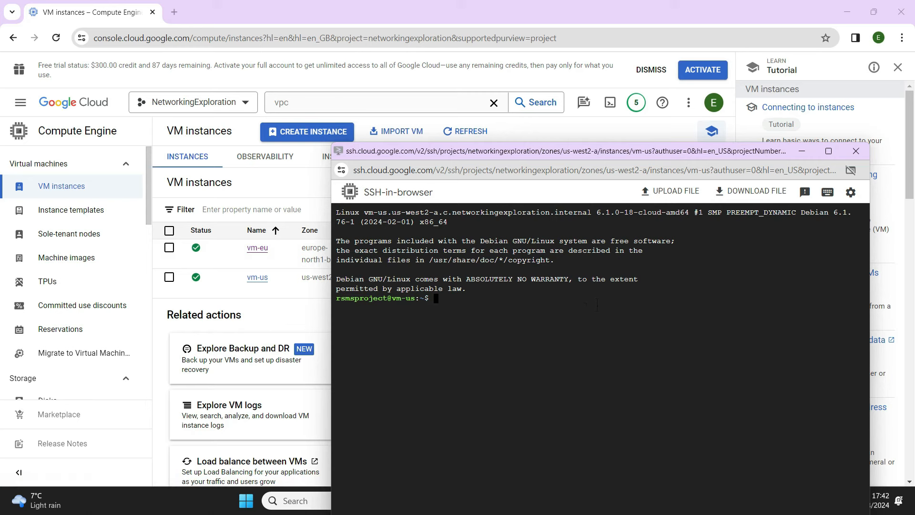
text(ping)
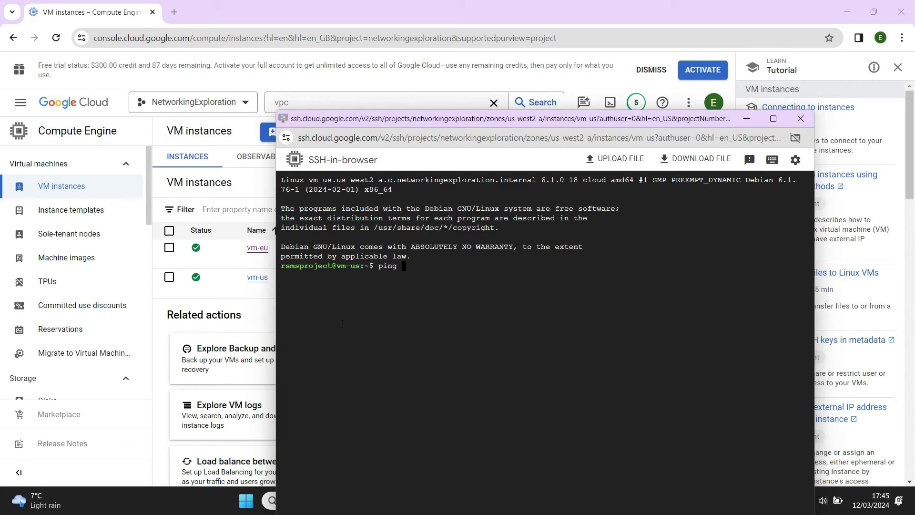
drag(542, 121, 671, 202)
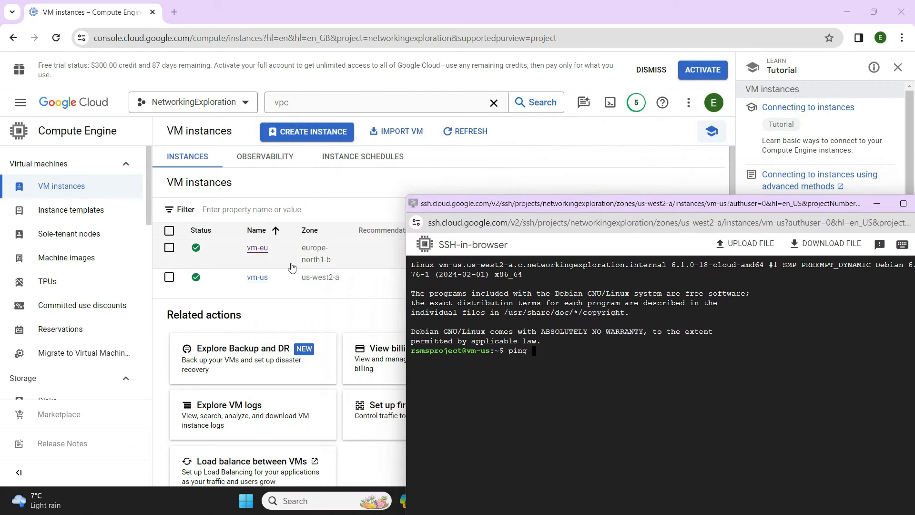
click(362, 255)
click(362, 255)
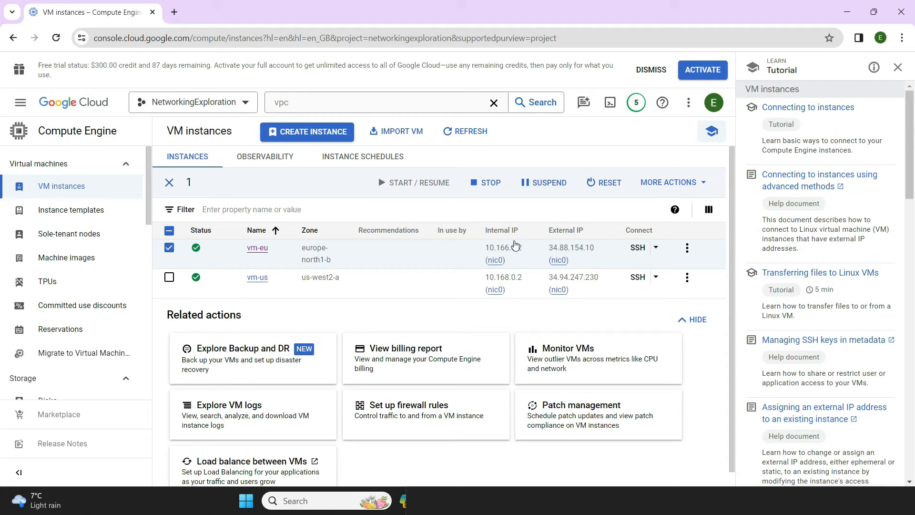
click(512, 259)
click(462, 511)
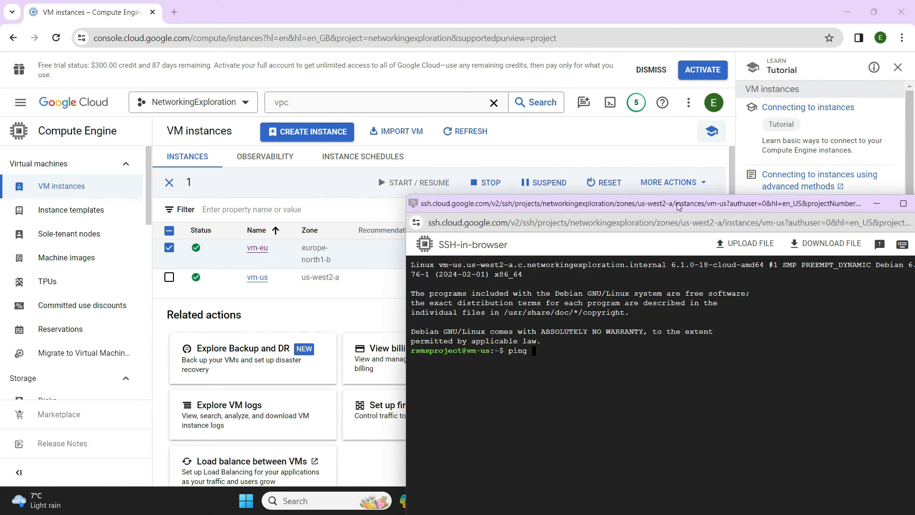
drag(681, 204, 654, 153)
key(ctrl+v)
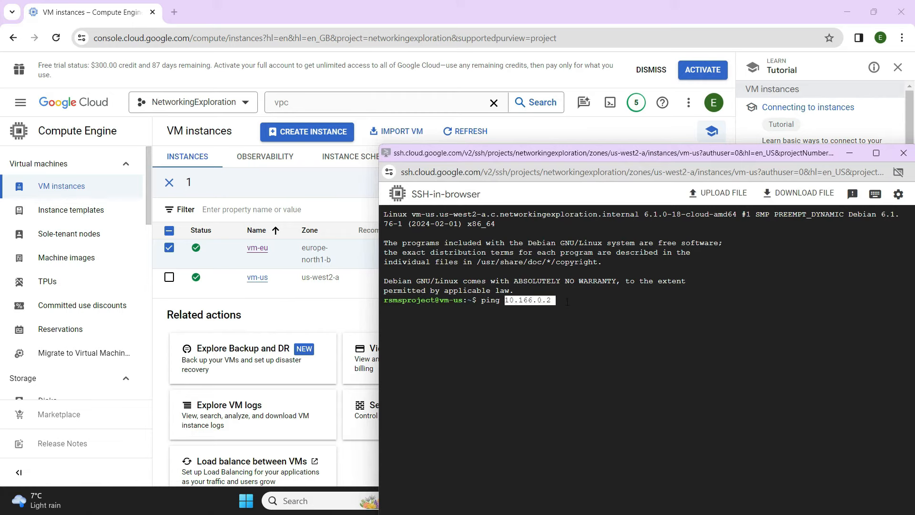
key(Return)
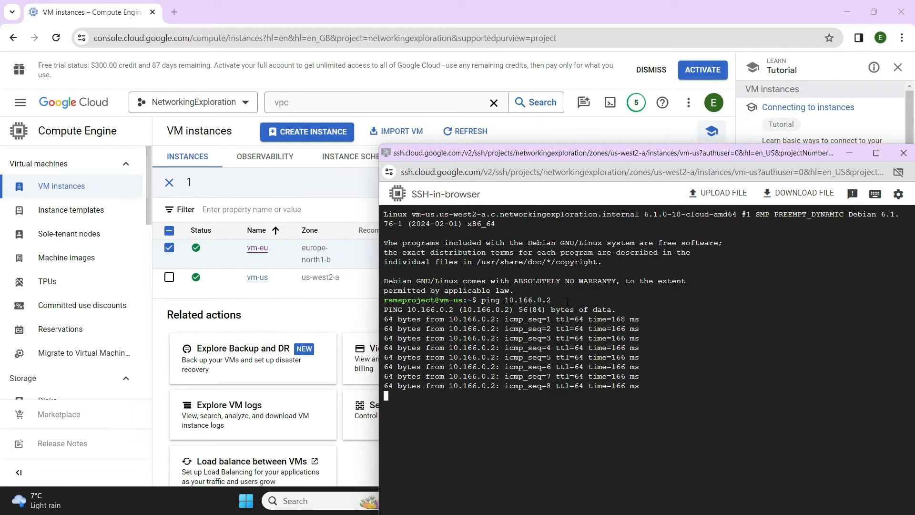
- End the vm-us ping by closing its session, and open an authorized browser SSH session to vm-eu
key(ctrl+x)
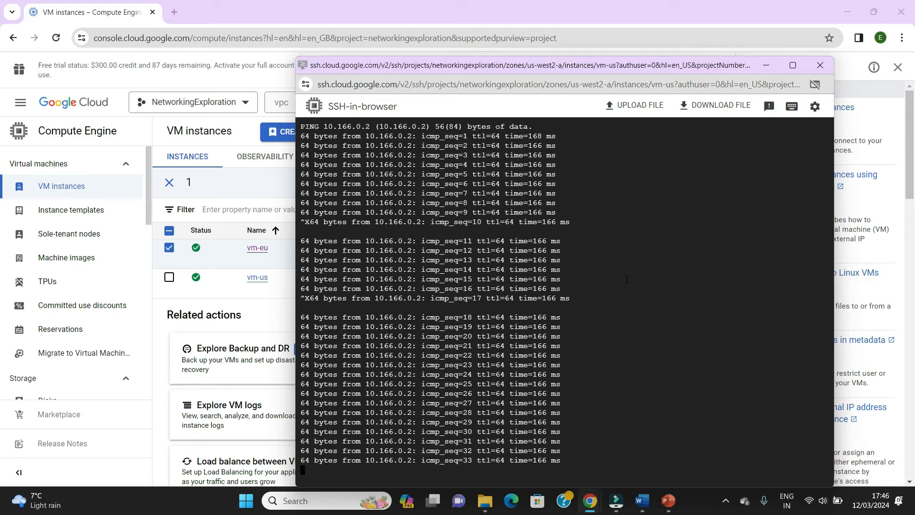
click(820, 65)
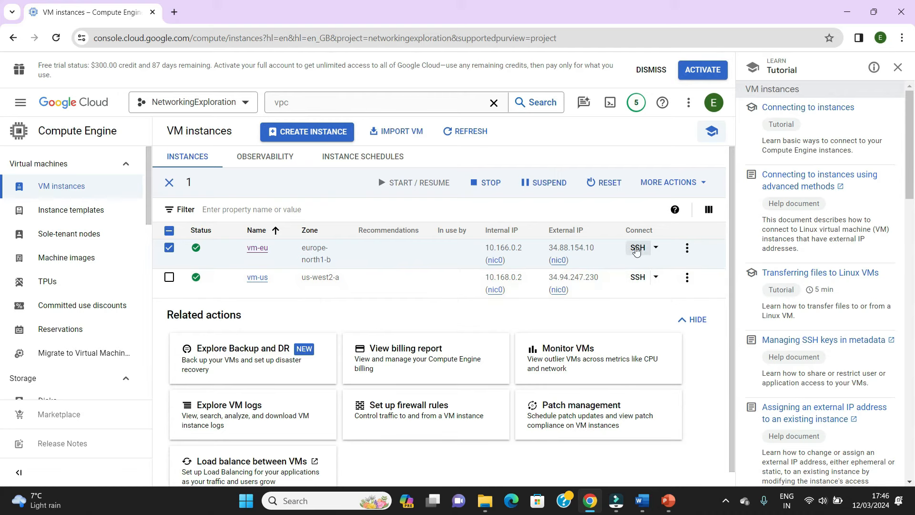
click(636, 250)
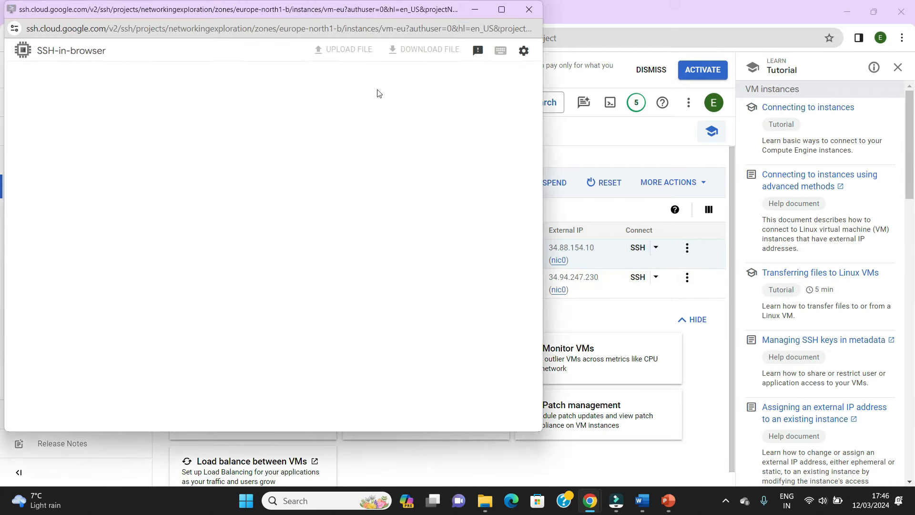
drag(340, 8, 498, 19)
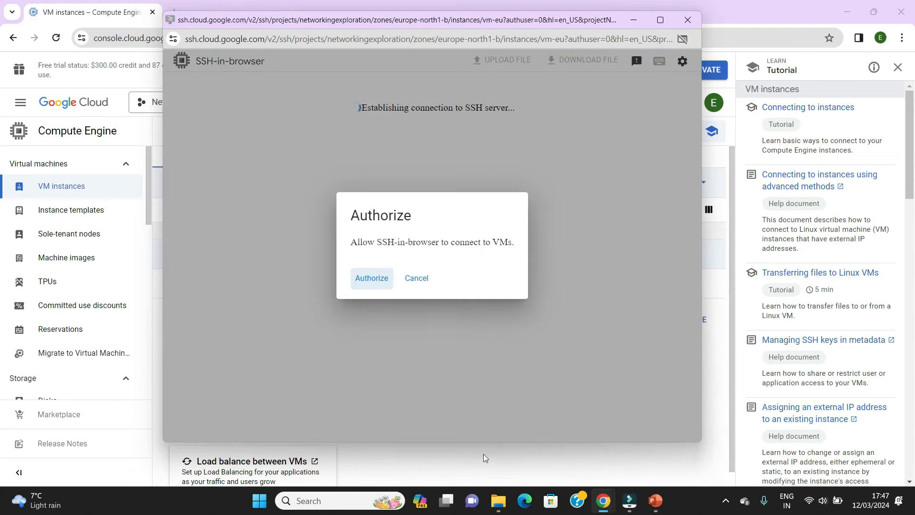
click(375, 283)
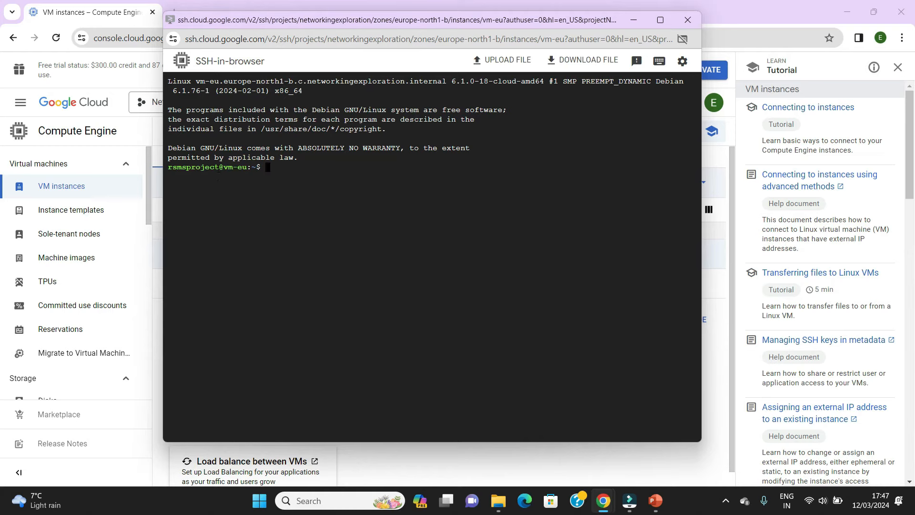
- From the vm-eu session, ping vm-us at its internal IP address 10.168.0.2 with a count of 3 packets
drag(437, 20, 462, 119)
text(ping )
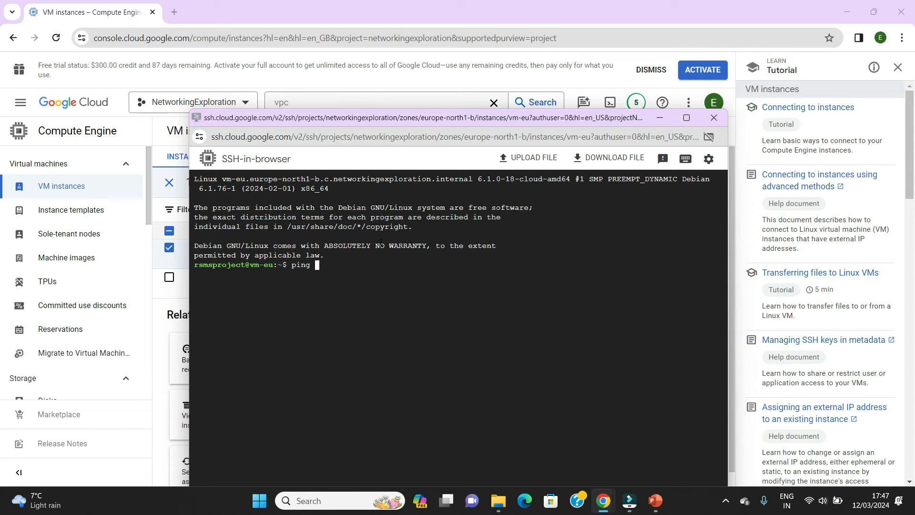
text(-c 3)
click(168, 303)
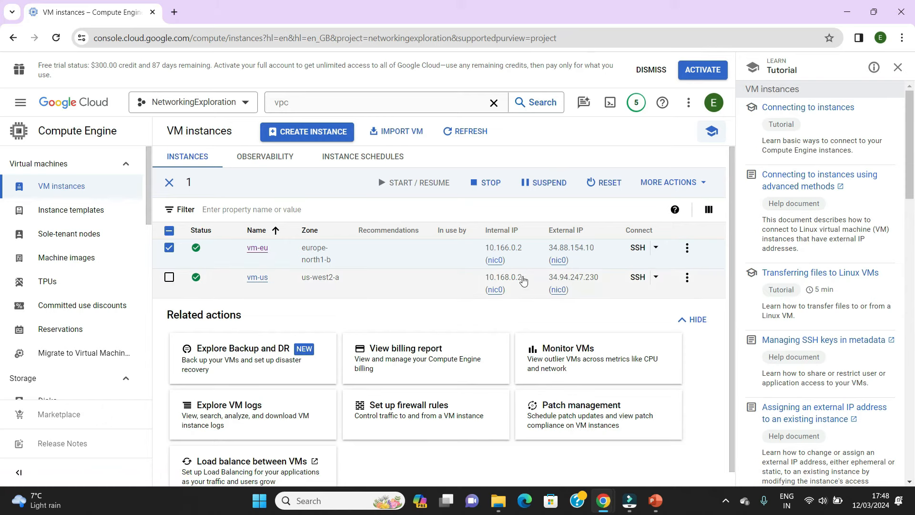
click(513, 289)
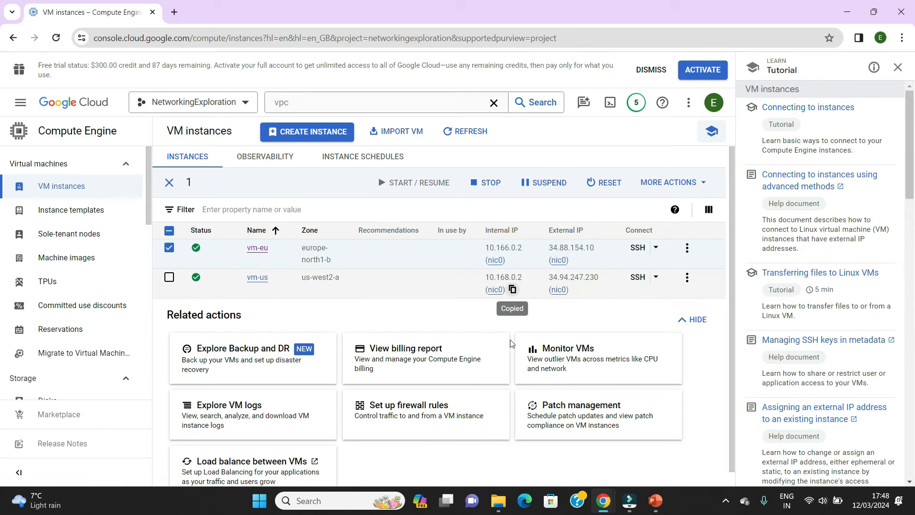
mouse_move(602, 500)
click(663, 436)
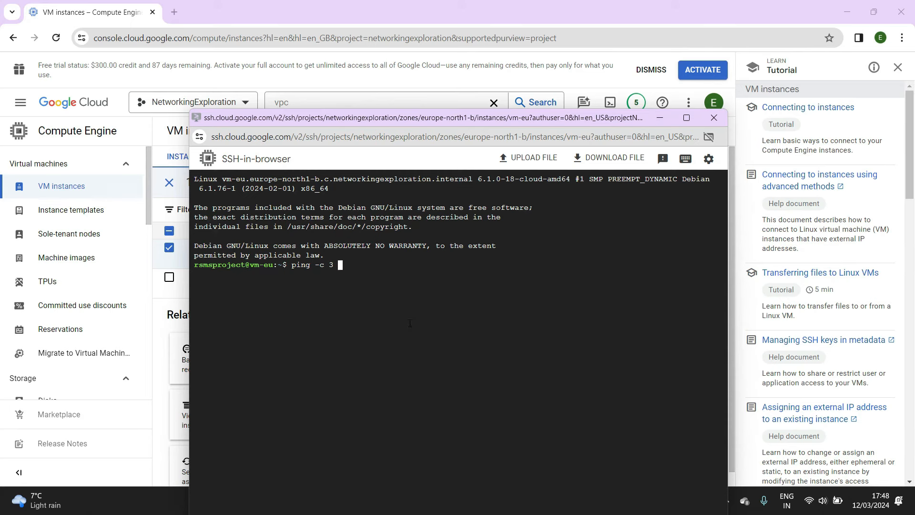
key(ctrl+v)
key(Return)
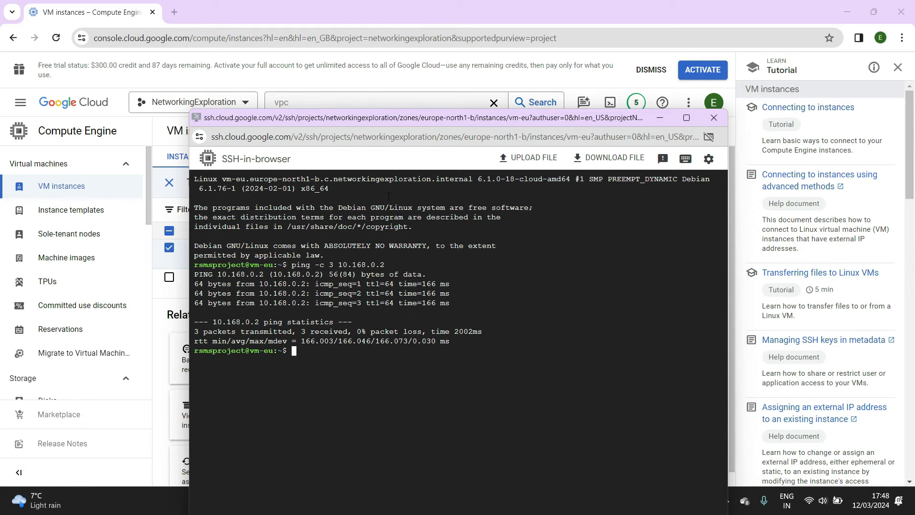
- Copy vm-us's external IP address and ping 34.94.247.230 from vm-eu with a count of 3, reusing the previous command
drag(396, 118, 443, 325)
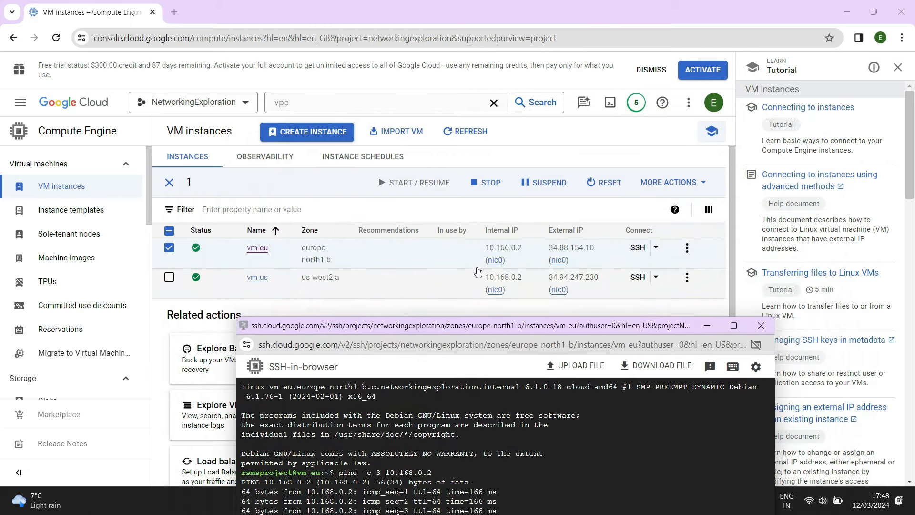
click(512, 290)
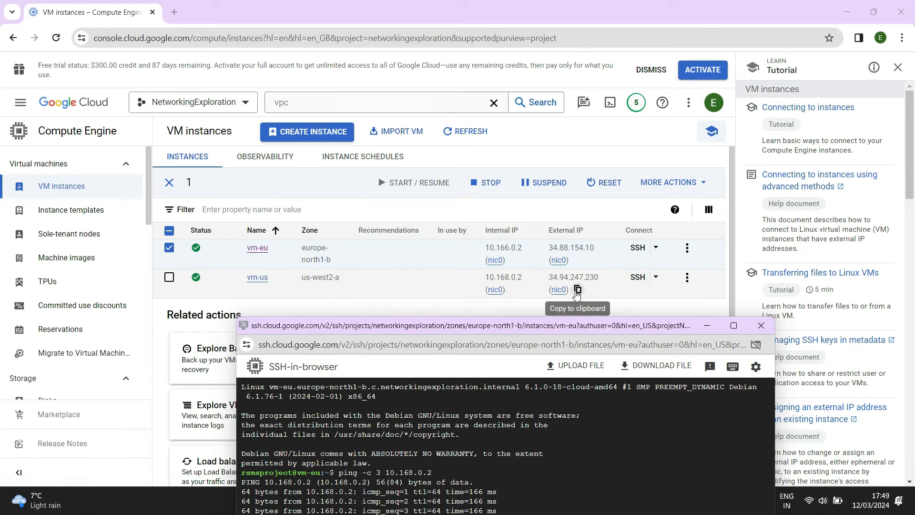
click(577, 292)
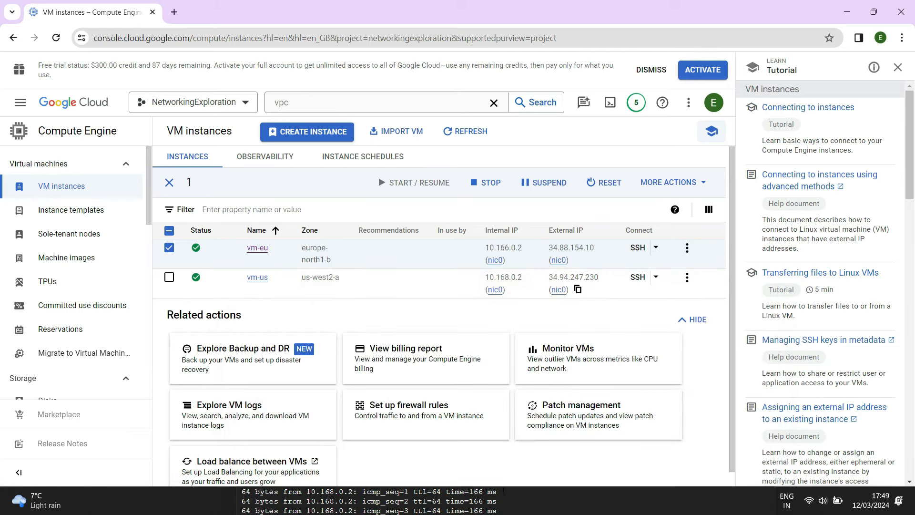
click(503, 491)
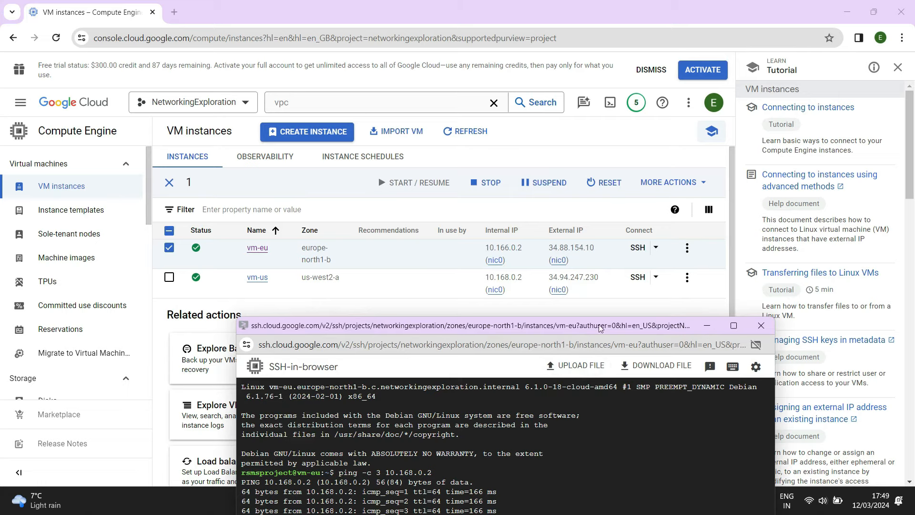
drag(599, 328, 571, 150)
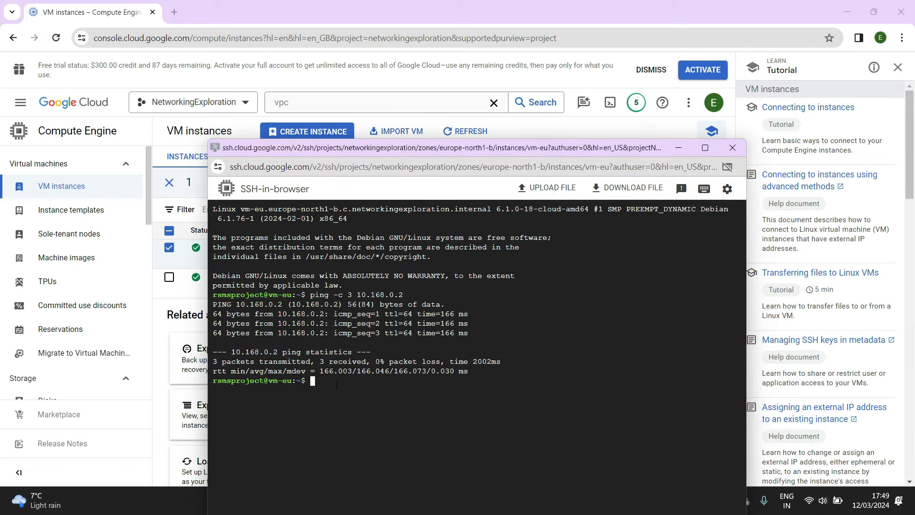
key(Up)
key(BackSpace)
key(BackSpace)
key(BackSpace)
key(BackSpace)
key(BackSpace)
key(BackSpace)
key(BackSpace)
key(BackSpace)
key(BackSpace)
key(BackSpace)
key(ctrl+v)
key(Return)
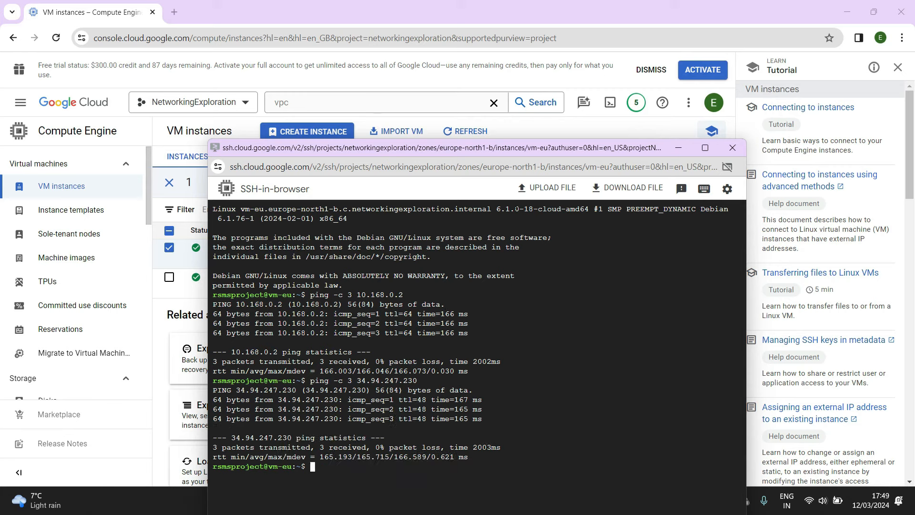
- Return to the console, find the VPC networks page through search and open the demonetwork details
drag(533, 150, 578, 69)
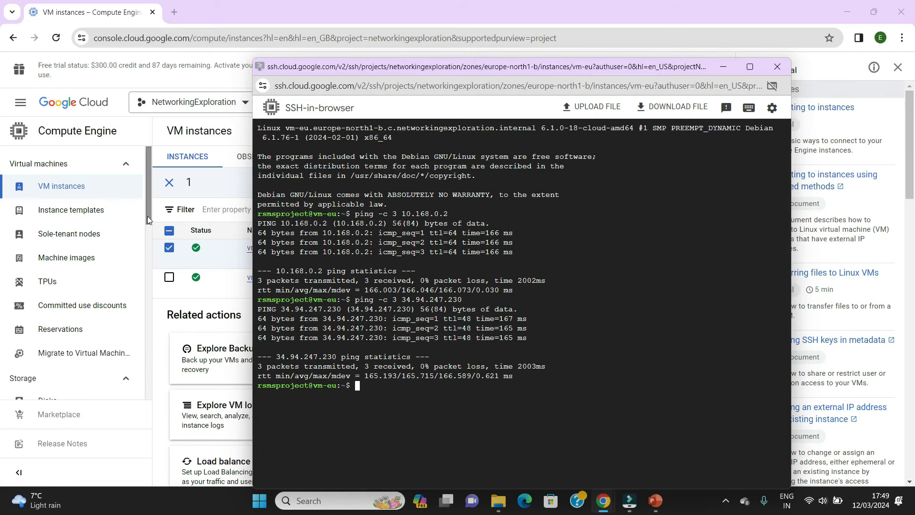
click(240, 129)
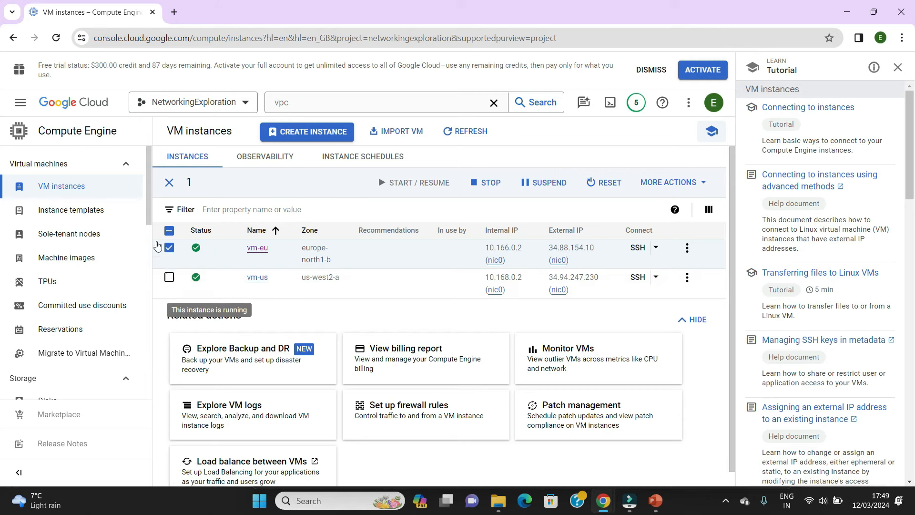
scroll(151, 207, down, 1)
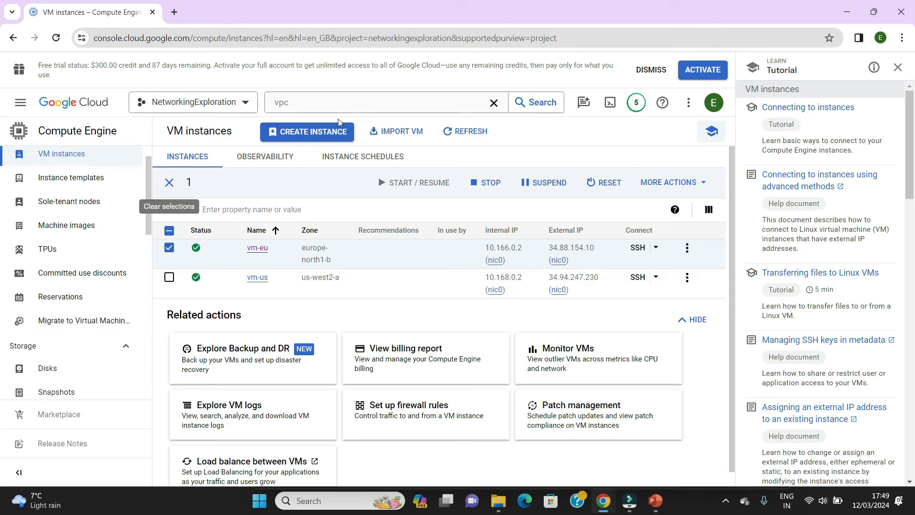
click(325, 103)
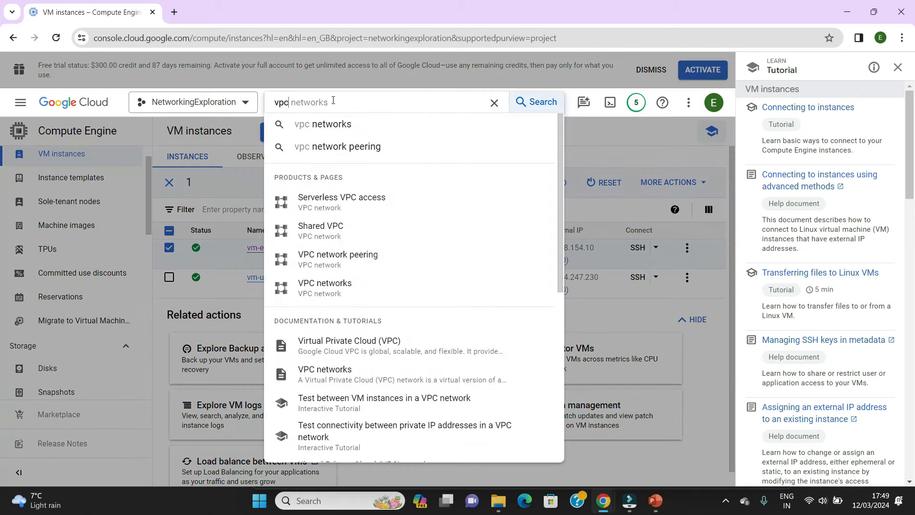
click(321, 286)
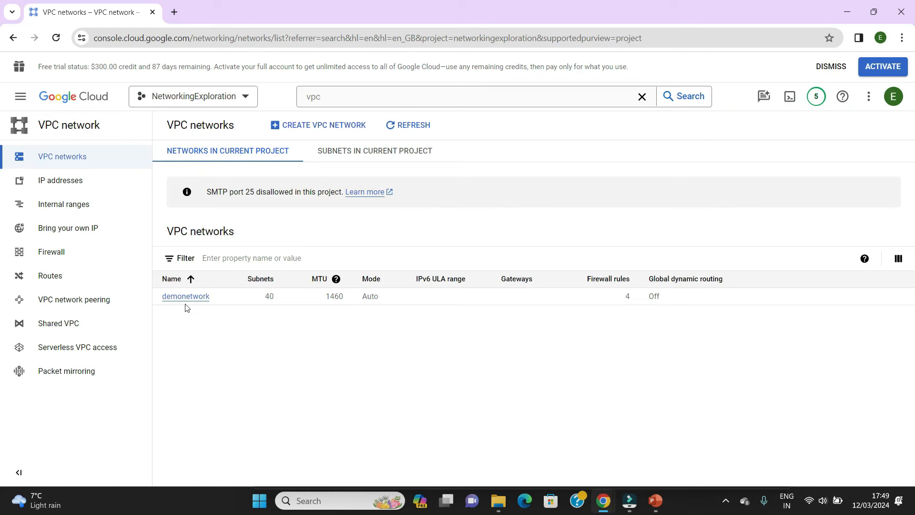
click(181, 298)
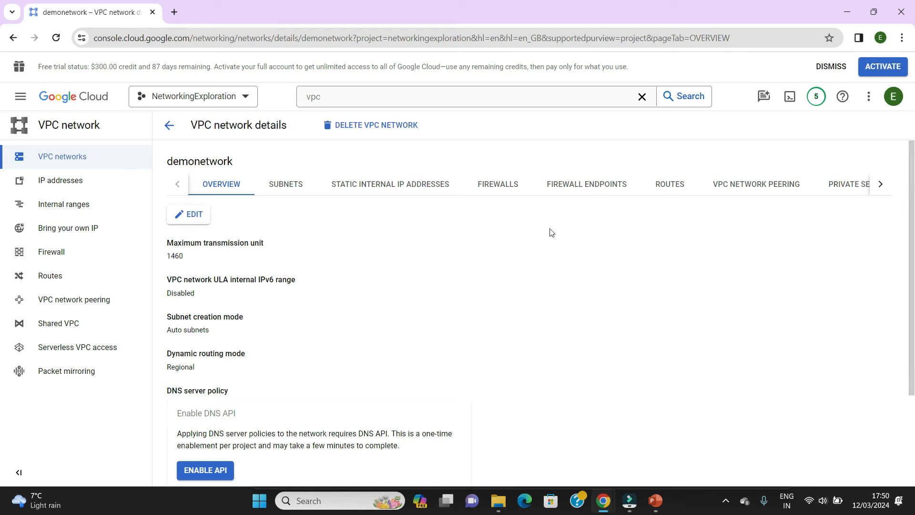
- Go to the project's firewall policies and delete the demonetwork-allow-custom rule
click(46, 264)
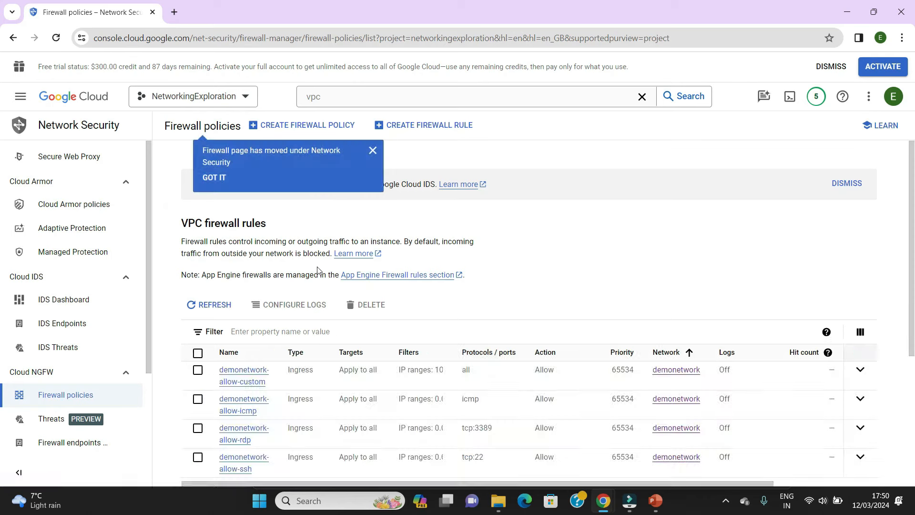
click(373, 151)
scroll(561, 278, down, 4)
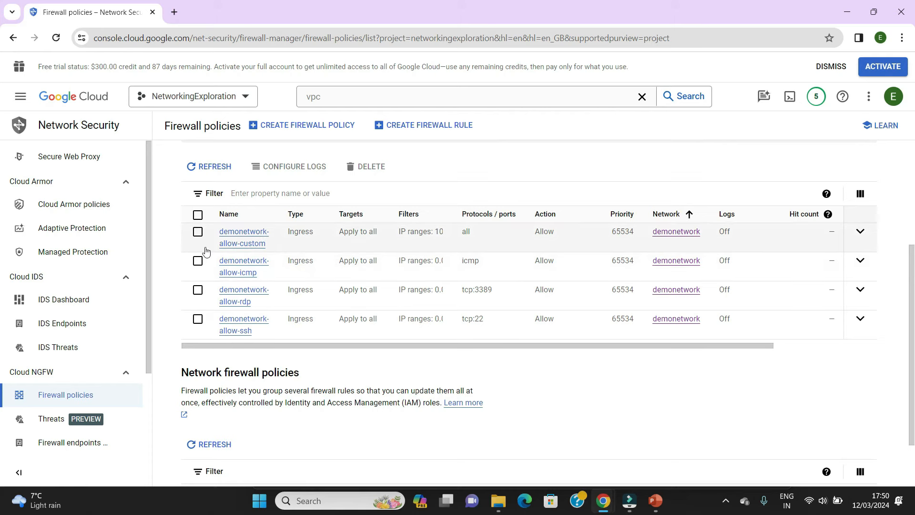
click(197, 232)
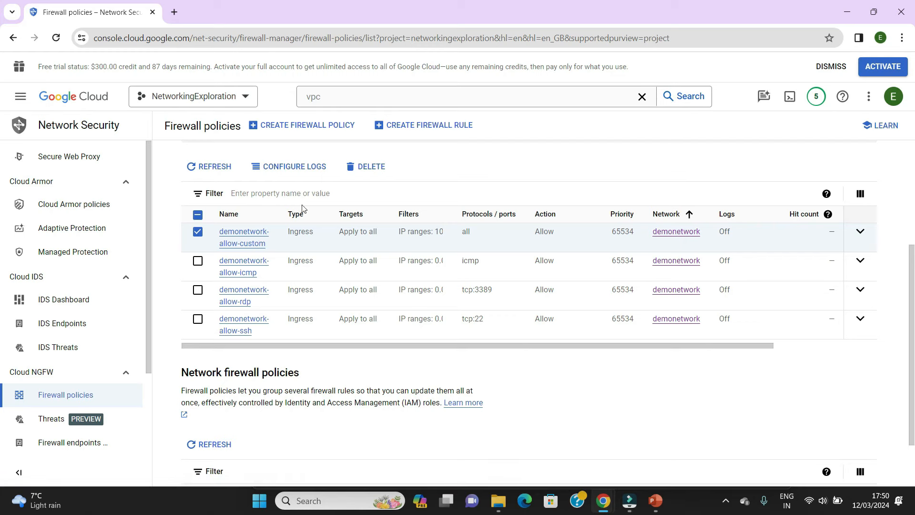
click(366, 166)
click(575, 306)
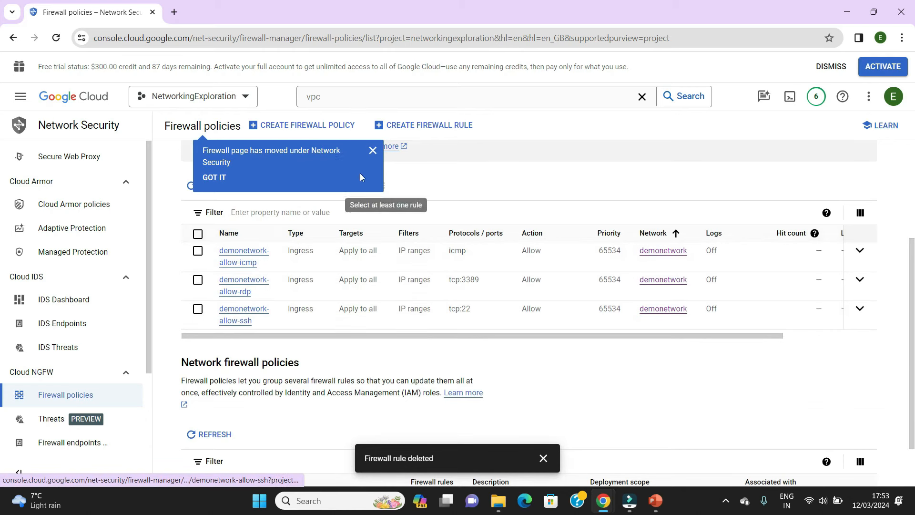
- Dismiss the firewall page notice and delete the demonetwork-allow-icmp firewall rule
click(373, 150)
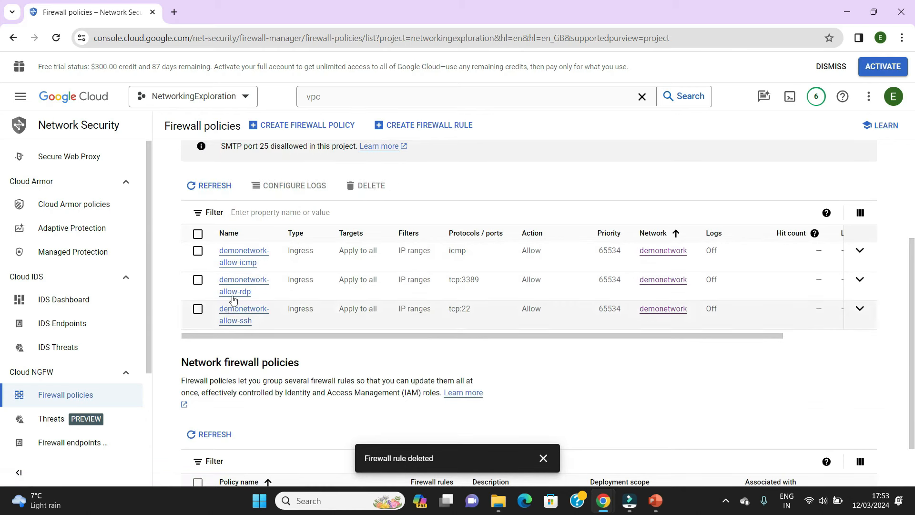
click(197, 251)
click(198, 251)
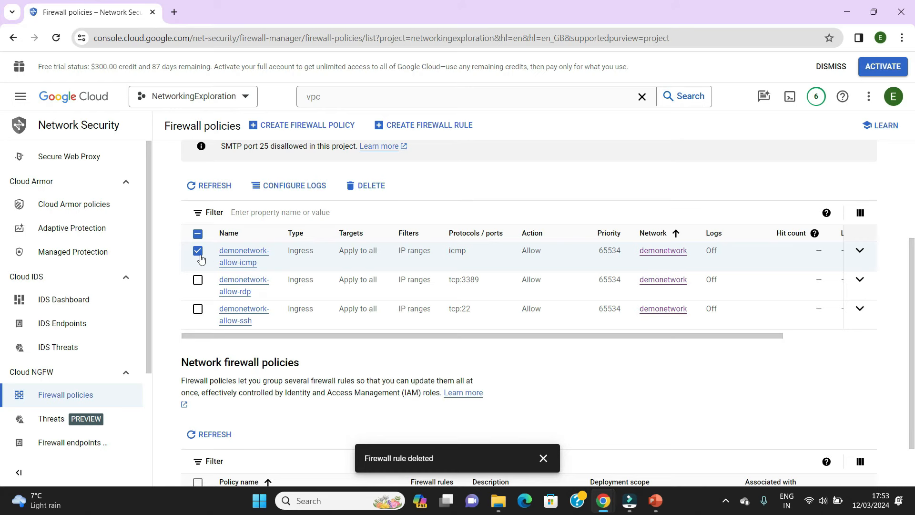
click(375, 186)
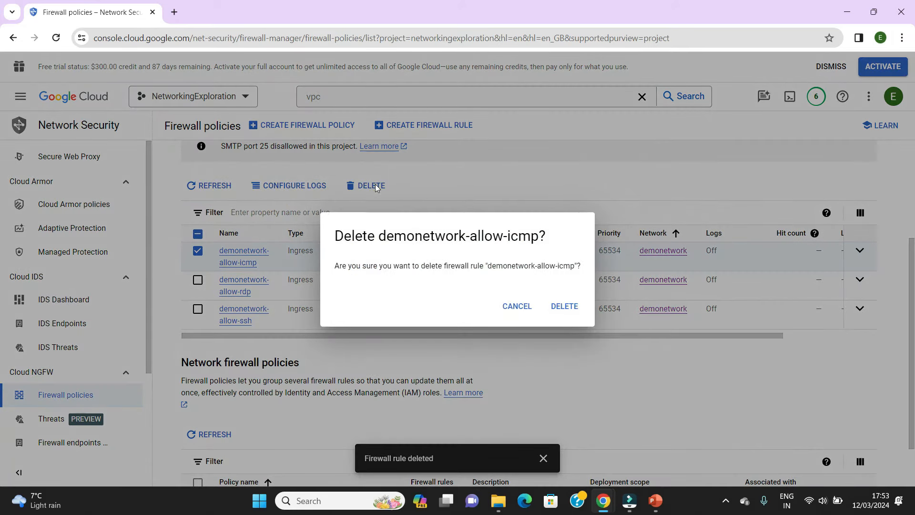
click(564, 307)
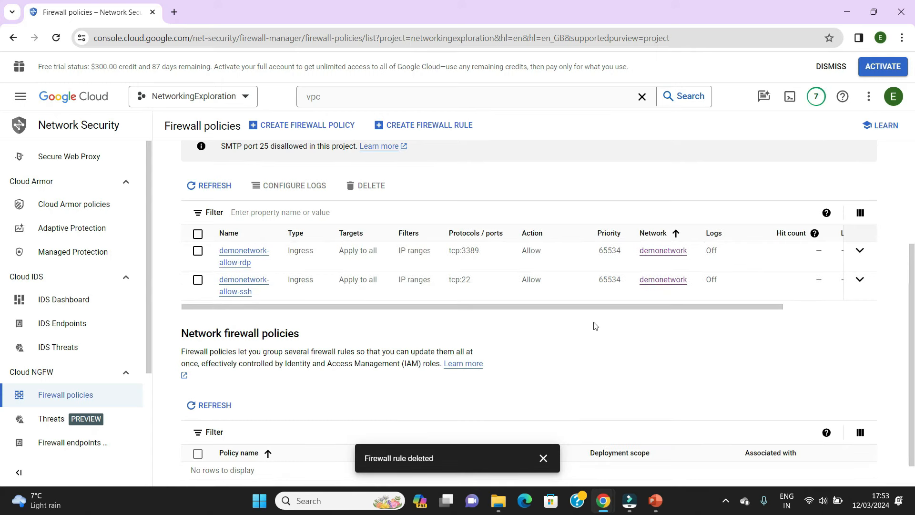
- Open the Compute Engine VM instances page, return to the vm-eu SSH session and clear its terminal
click(20, 96)
mouse_move(128, 325)
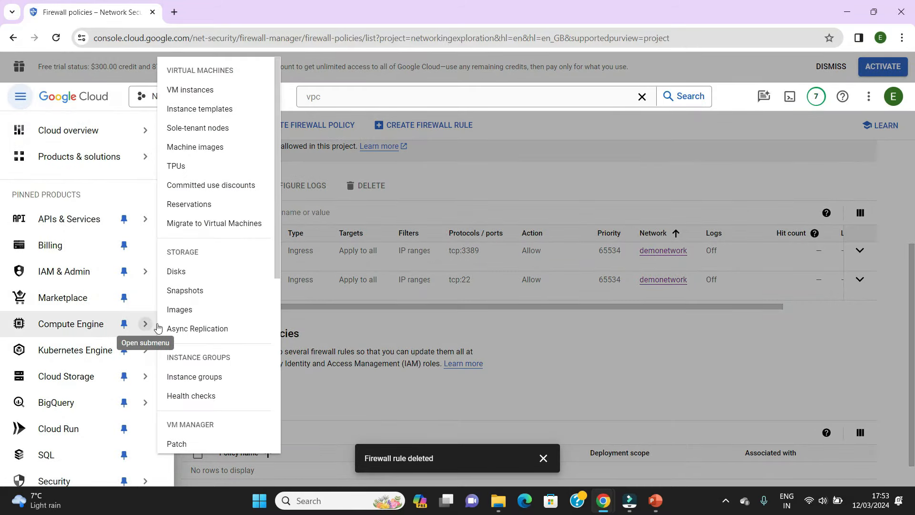
click(213, 94)
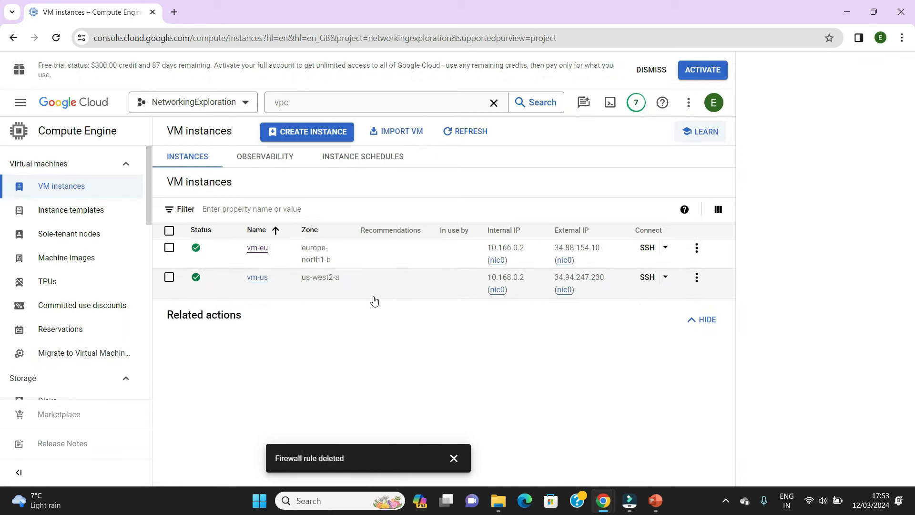
mouse_move(600, 508)
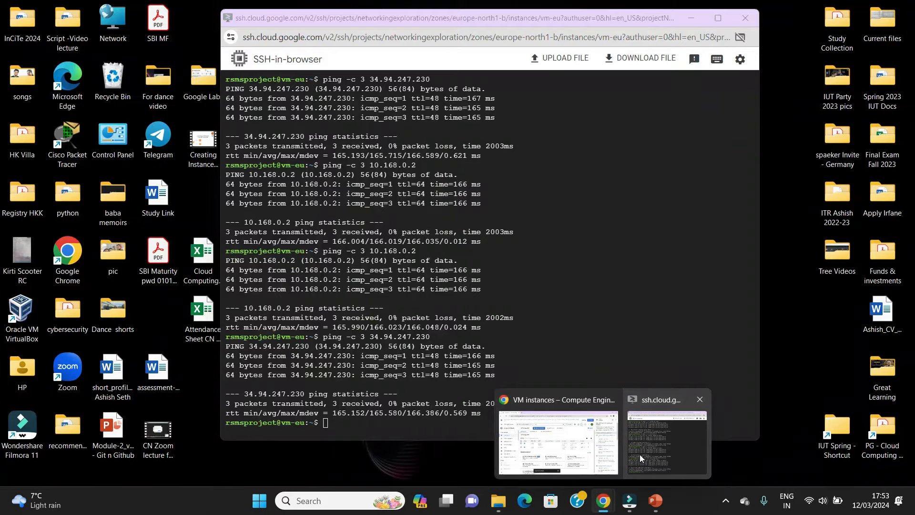
click(639, 453)
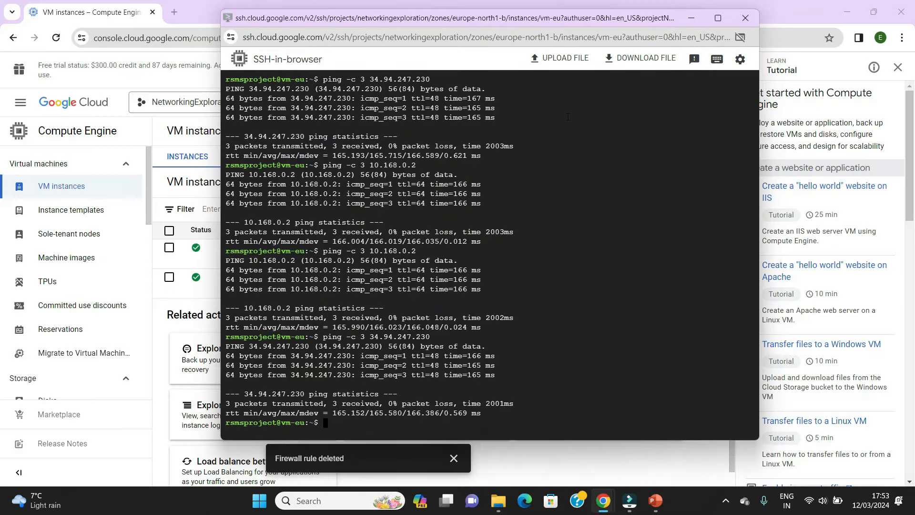
text(clear)
key(Return)
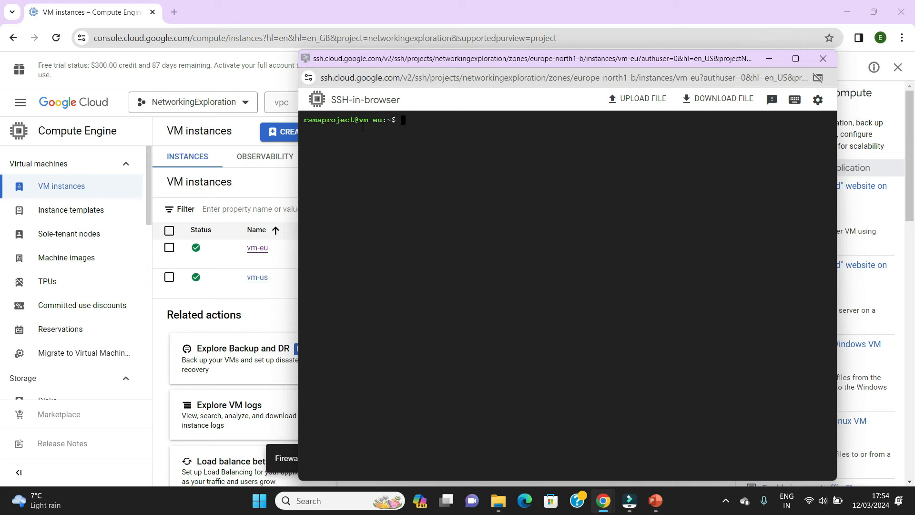
- Copy vm-us's external IP address from the VM instances list and return to the vm-eu SSH session
drag(470, 62, 547, 315)
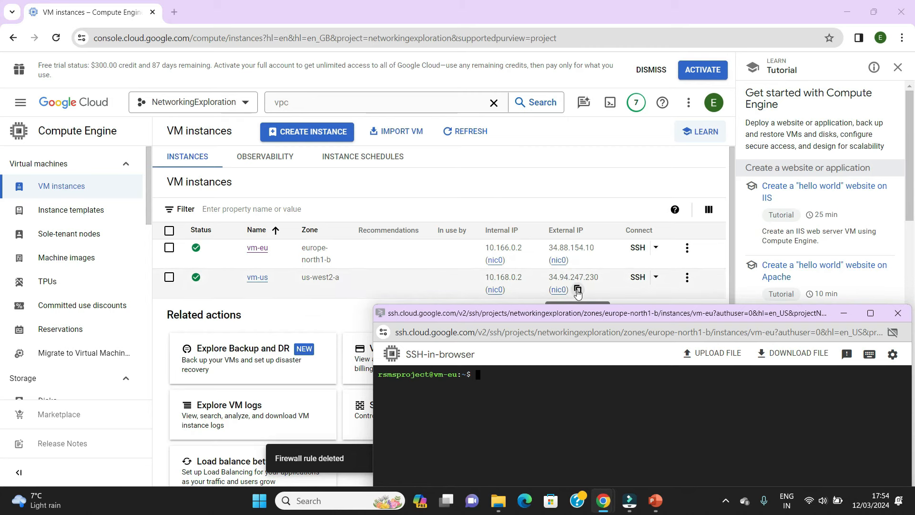
click(577, 290)
click(578, 290)
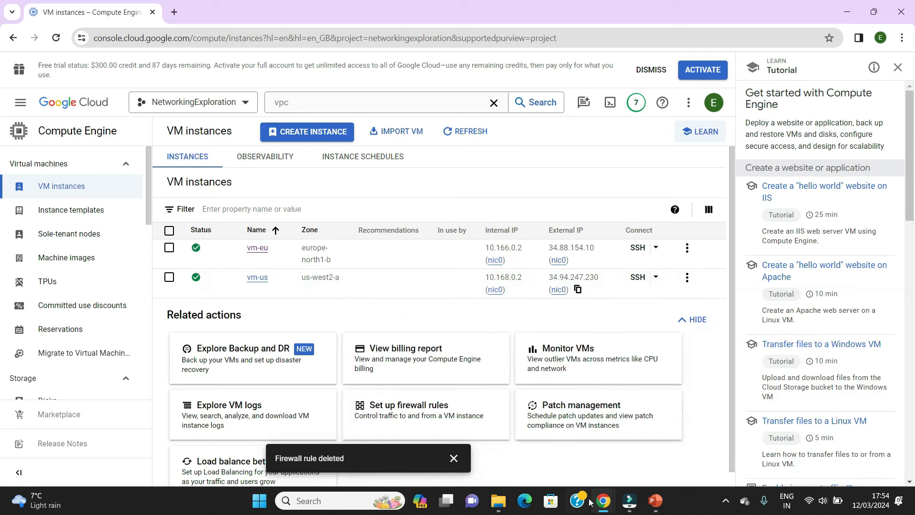
mouse_move(603, 501)
click(665, 444)
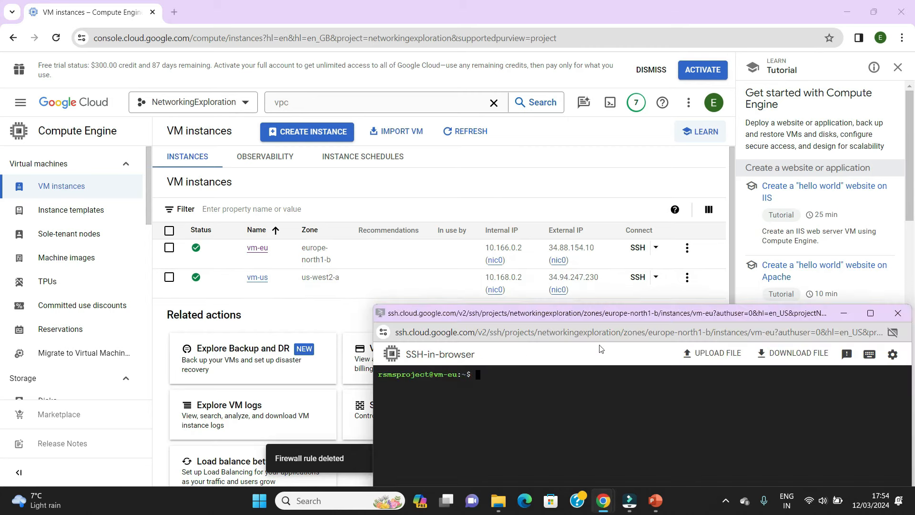
- From vm-eu, ping vm-us at its external IP address 34.94.247.230 with a count of 3 packets
drag(601, 316, 367, 93)
text(ping -c 3)
key(ctrl+v)
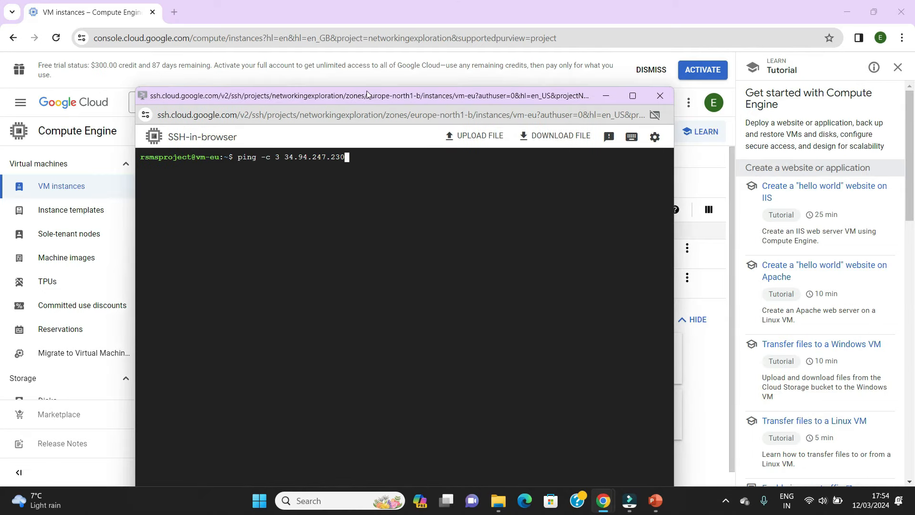
key(BackSpace)
key(BackSpace)
key(BackSpace)
key(BackSpace)
key(BackSpace)
key(BackSpace)
key(BackSpace)
key(BackSpace)
key(BackSpace)
key(BackSpace)
key(BackSpace)
key(BackSpace)
key(BackSpace)
key(ctrl+v)
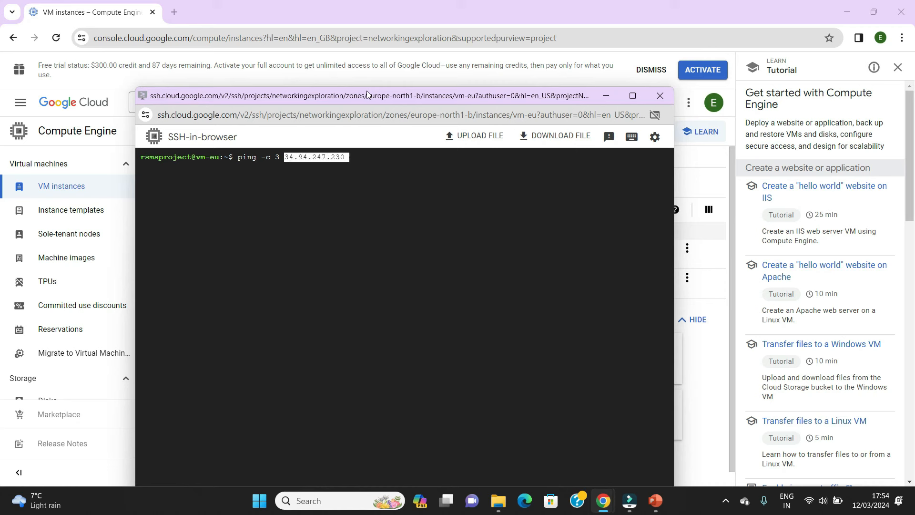
key(Home)
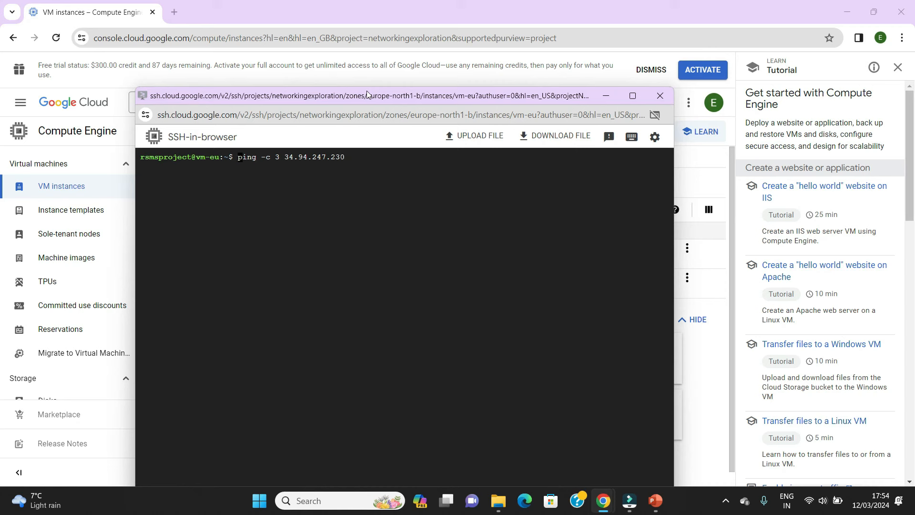
key(Return)
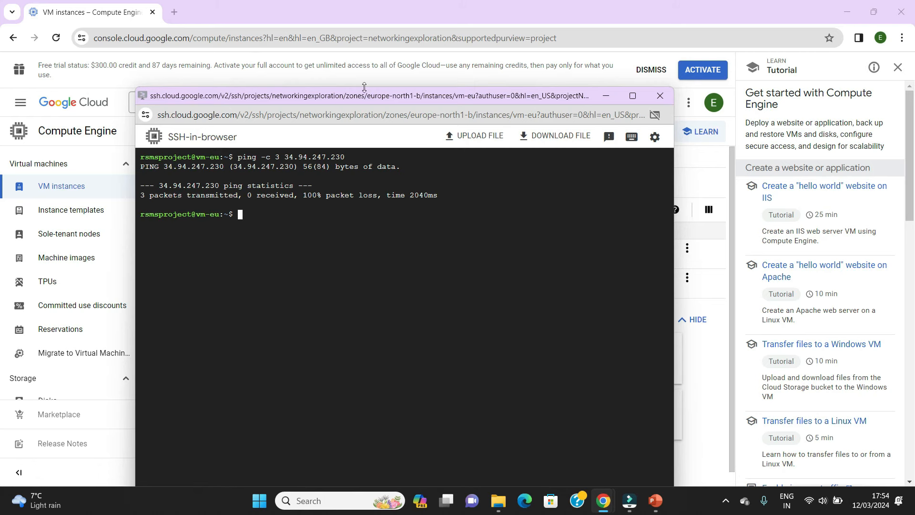
- Close the vm-eu SSH session and go through the VPC networks page to the project's firewall policies
drag(295, 98, 423, 110)
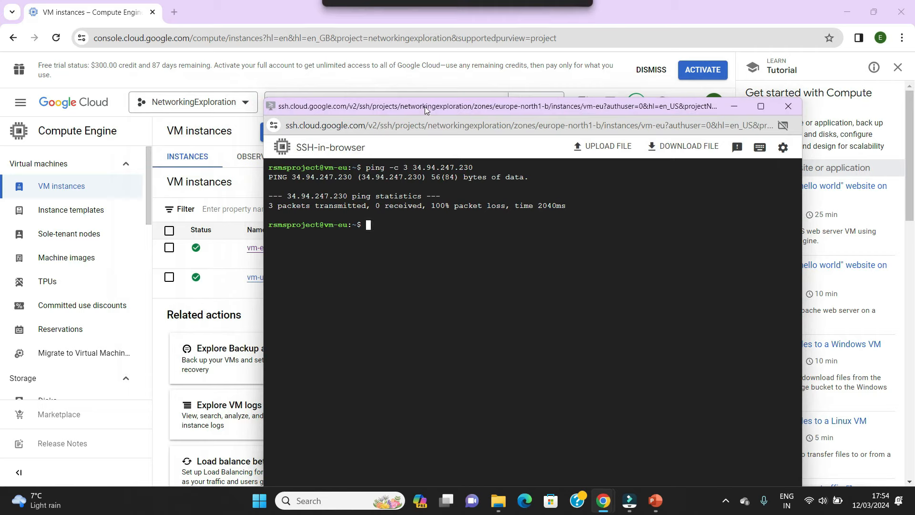
click(789, 109)
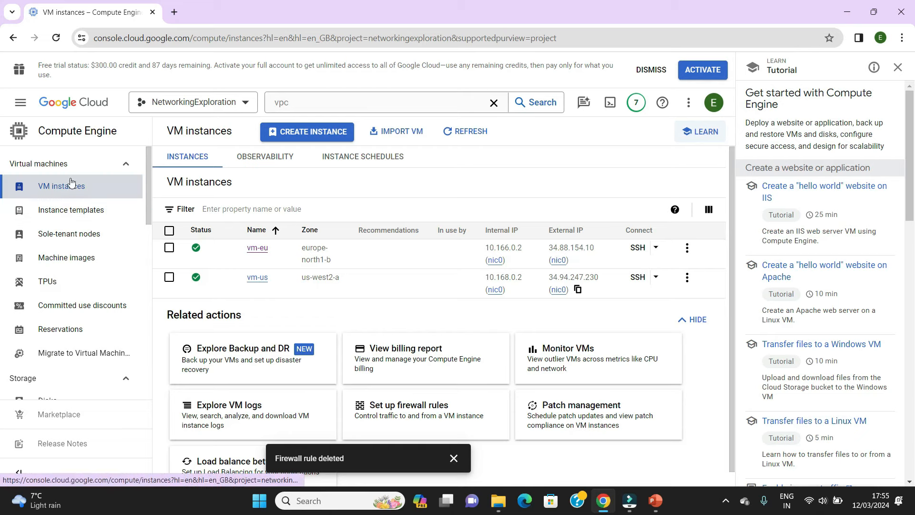
click(365, 103)
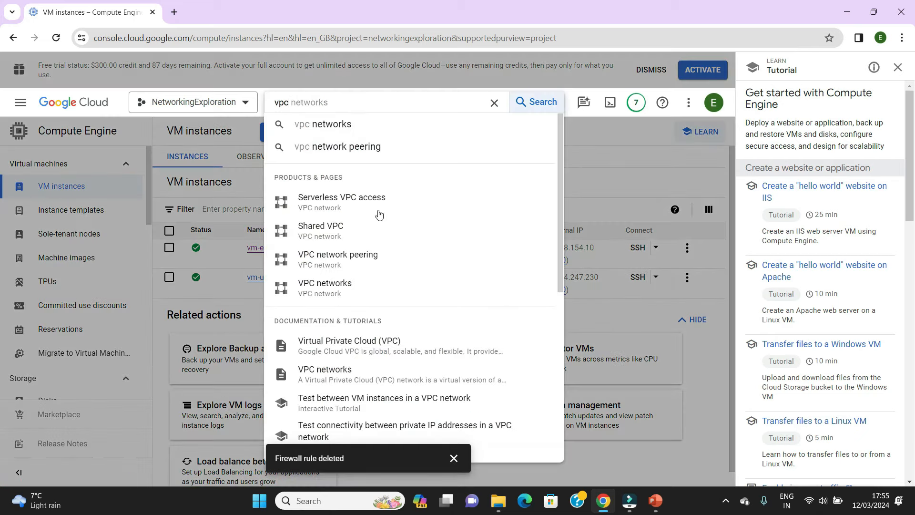
click(326, 286)
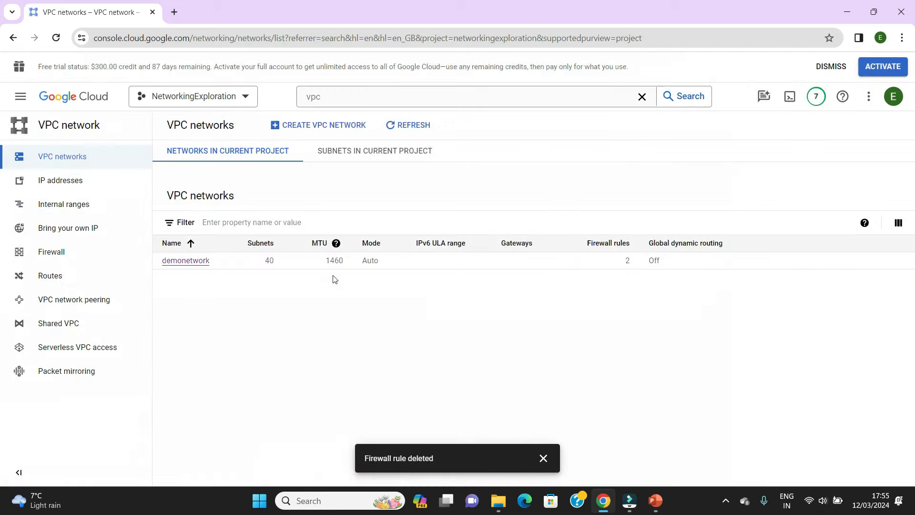
click(187, 297)
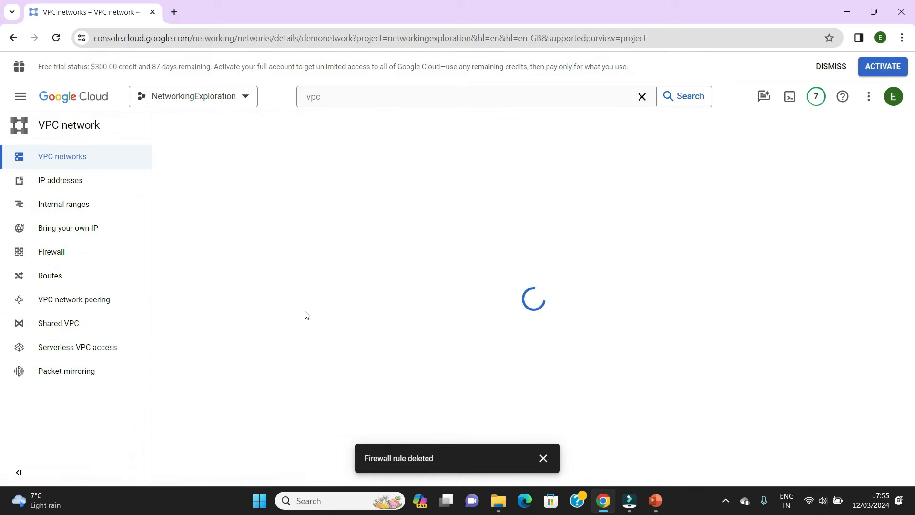
click(72, 253)
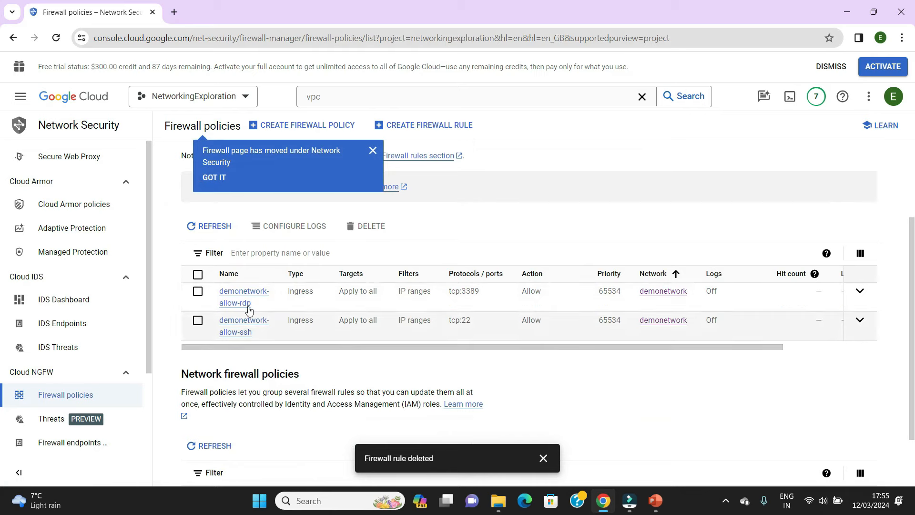
- Delete both remaining firewall rules, demonetwork-allow-rdp and demonetwork-allow-ssh, together
click(198, 274)
click(379, 233)
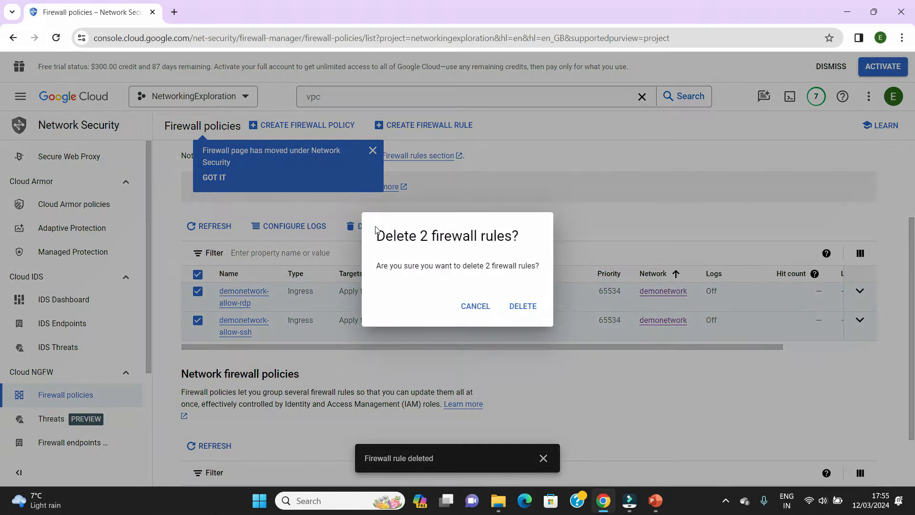
click(523, 307)
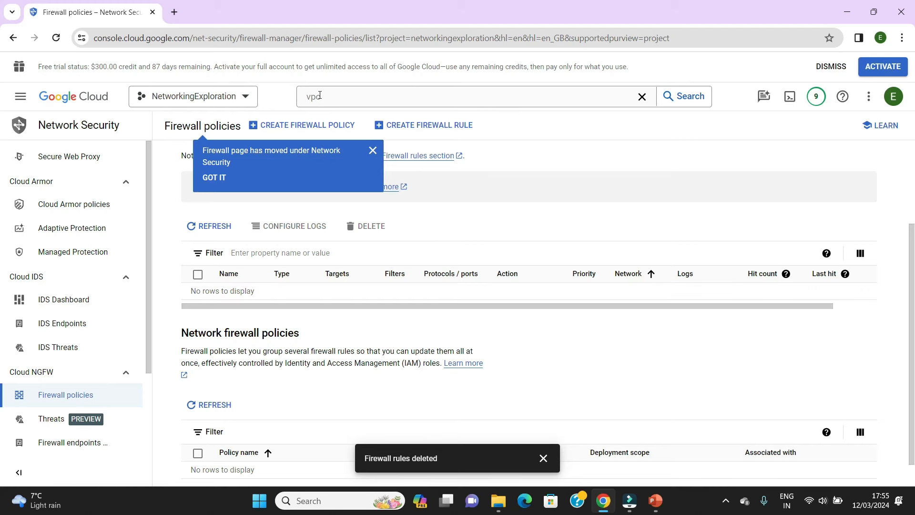
- Return to the VM instances page, start an SSH-in-browser connection to vm-eu and authorize it
click(20, 96)
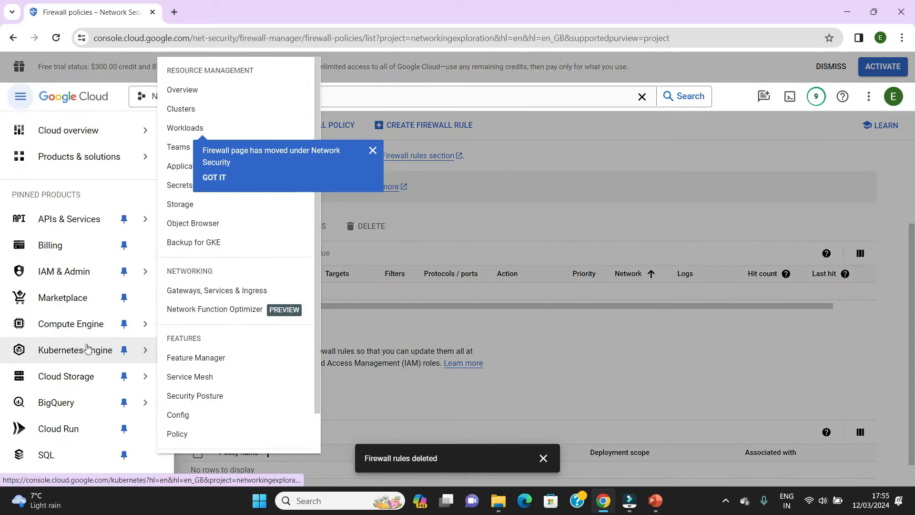
mouse_move(92, 329)
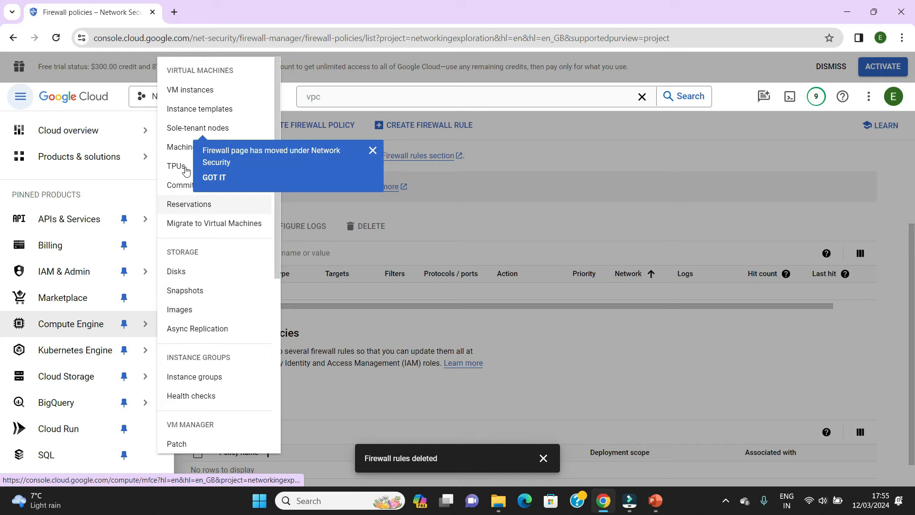
click(210, 90)
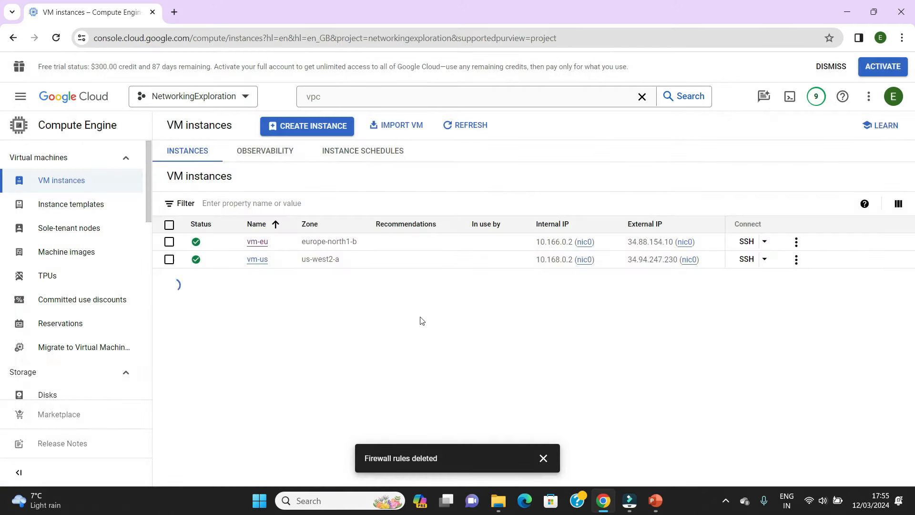
mouse_move(604, 500)
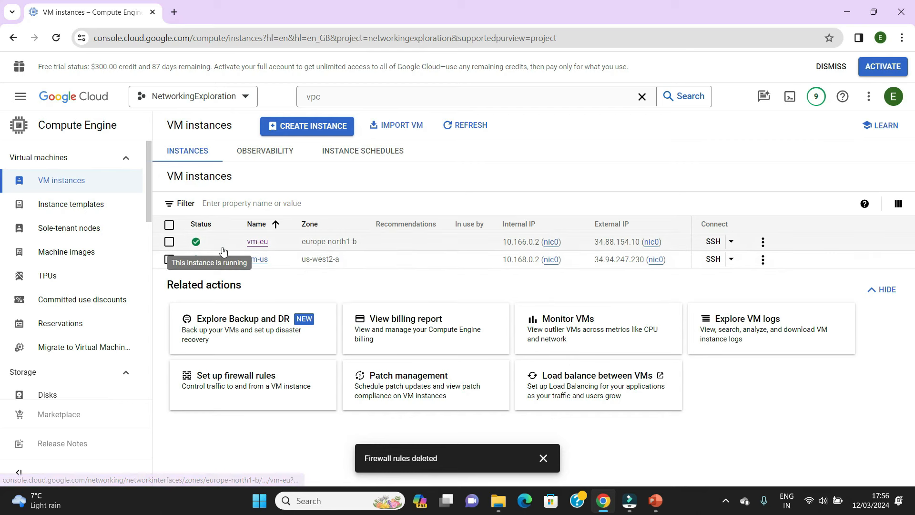
click(716, 242)
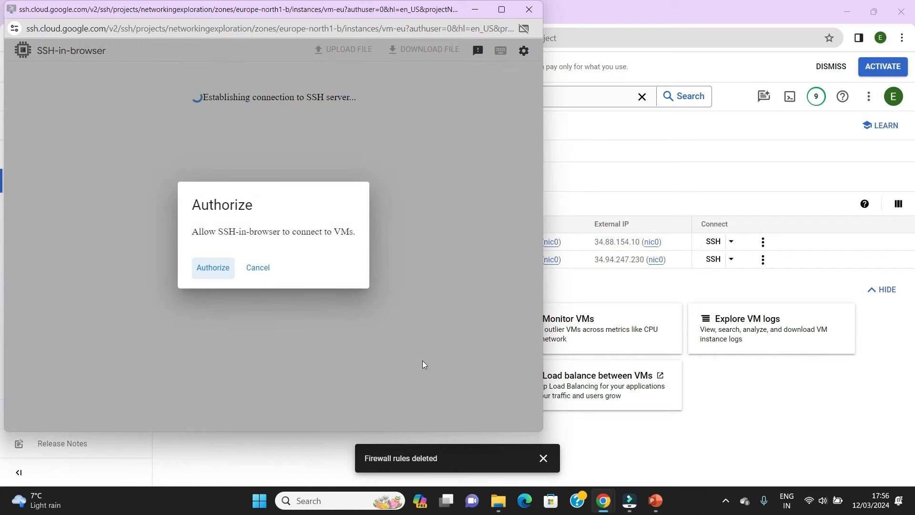
click(213, 267)
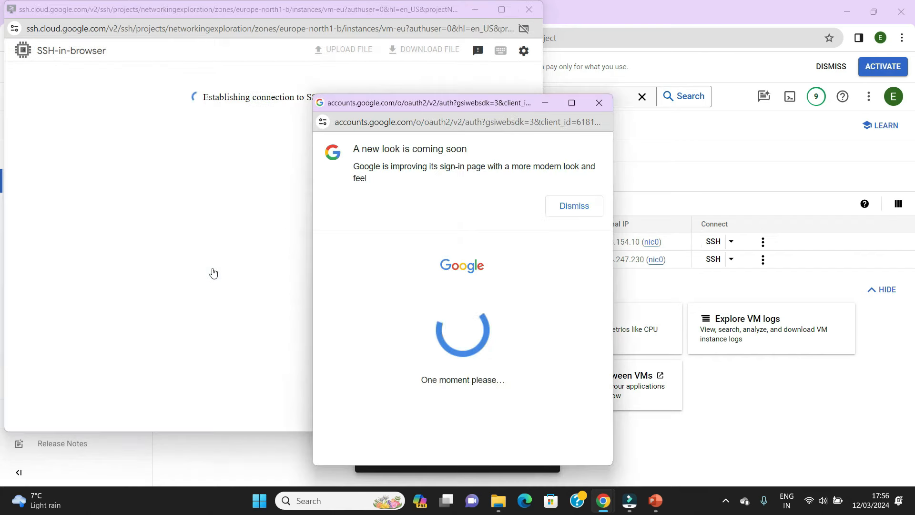